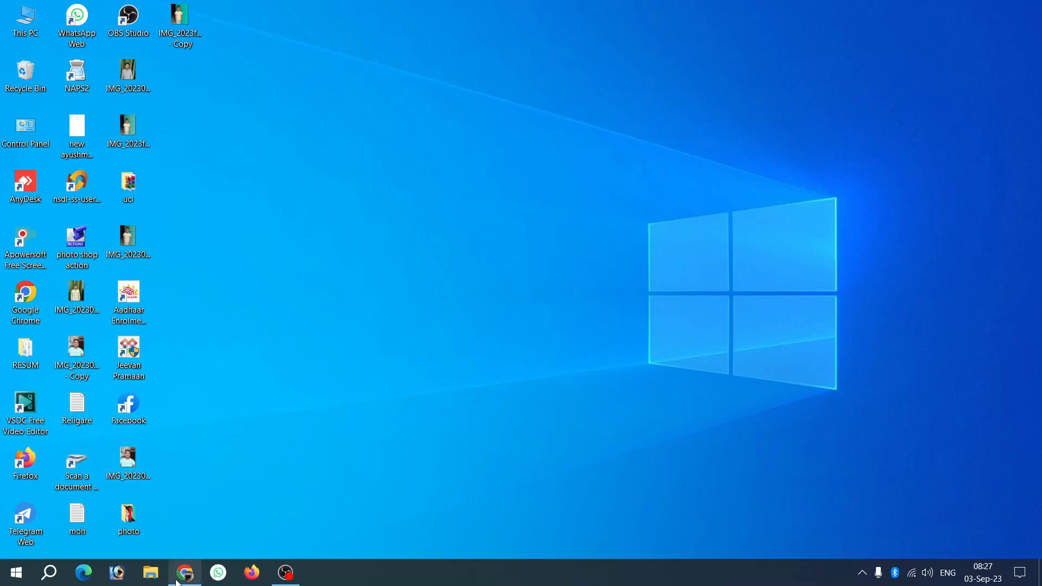
# Switch to Chrome and search Google for "ssc" in a new tab.
pyautogui.click(177, 579)
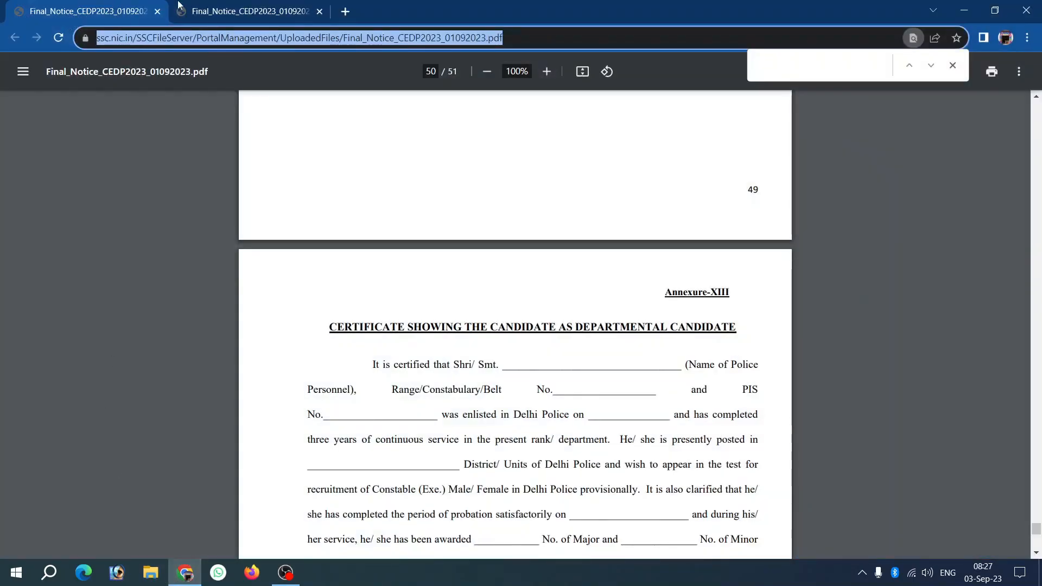
pyautogui.click(345, 11)
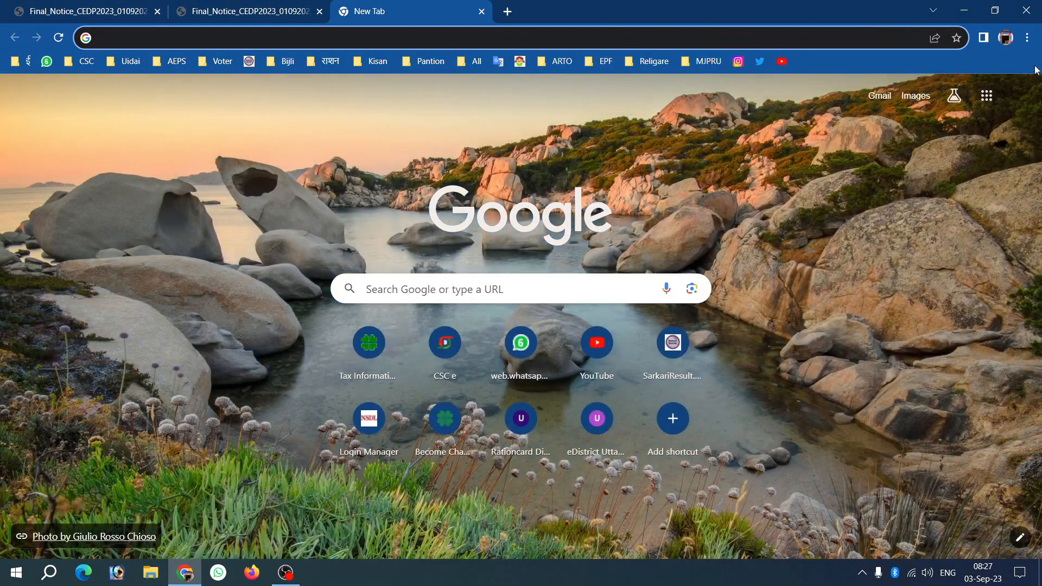
pyautogui.click(1028, 37)
pyautogui.click(985, 456)
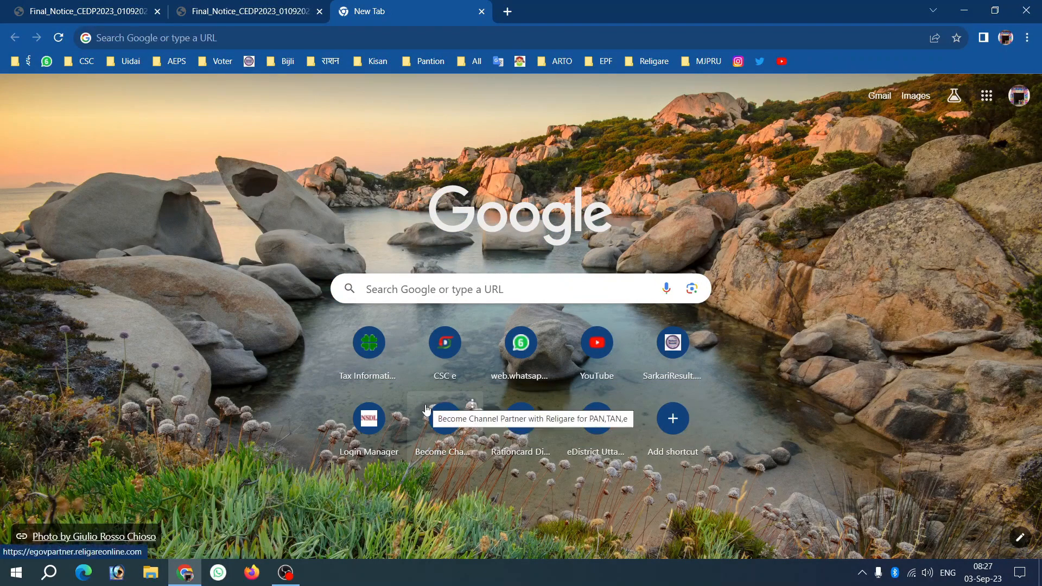
pyautogui.click(224, 38)
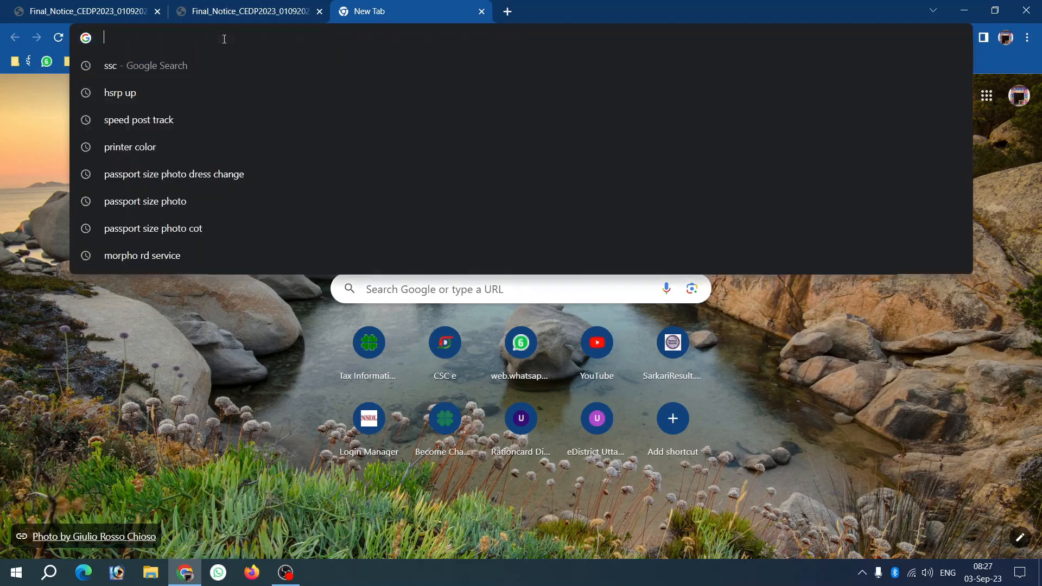
pyautogui.click(112, 67)
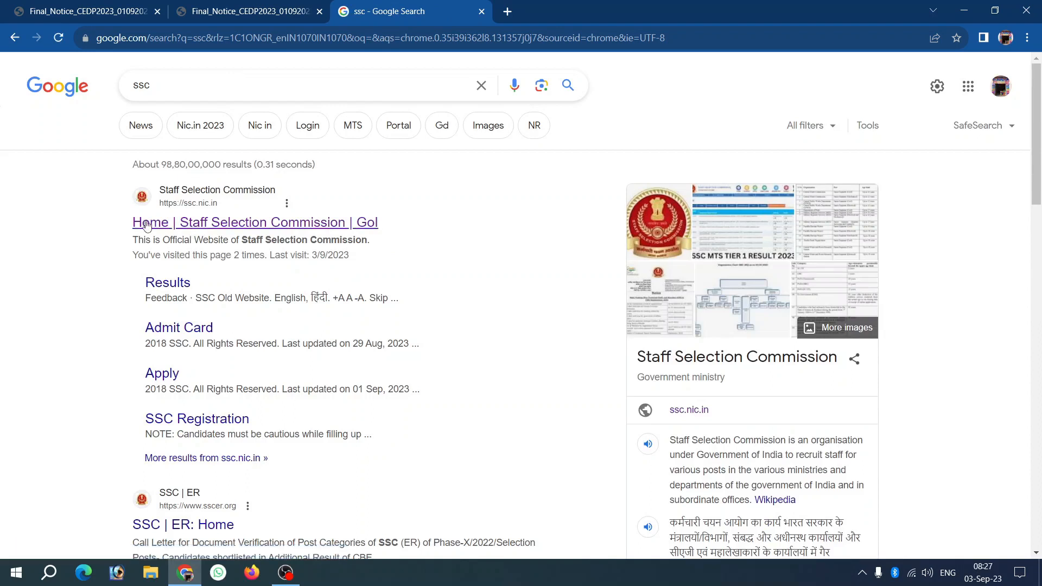
# Open the Staff Selection Commission website from the search results and go to its new user registration form.
pyautogui.click(173, 231)
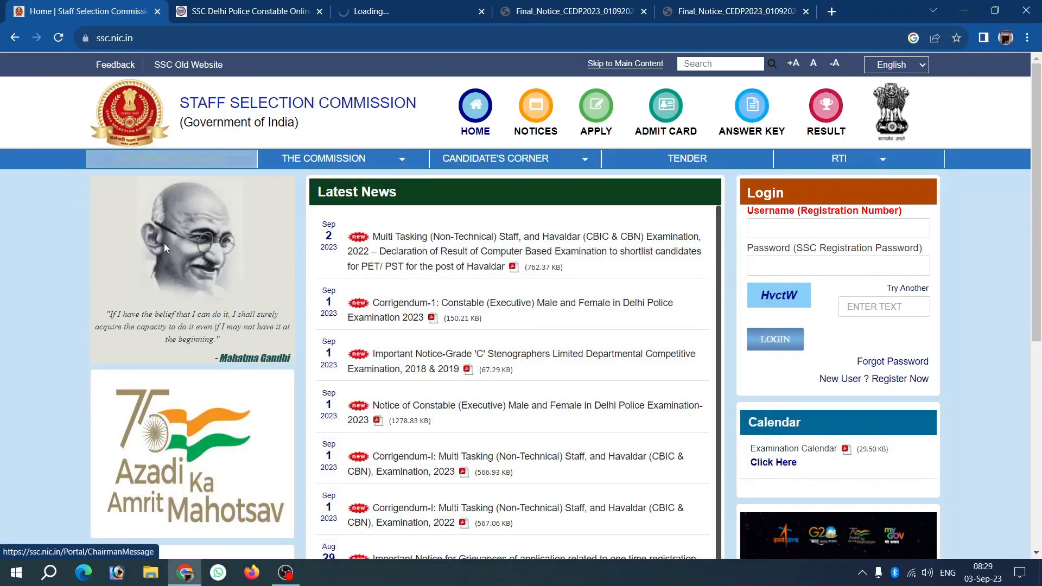
pyautogui.click(780, 227)
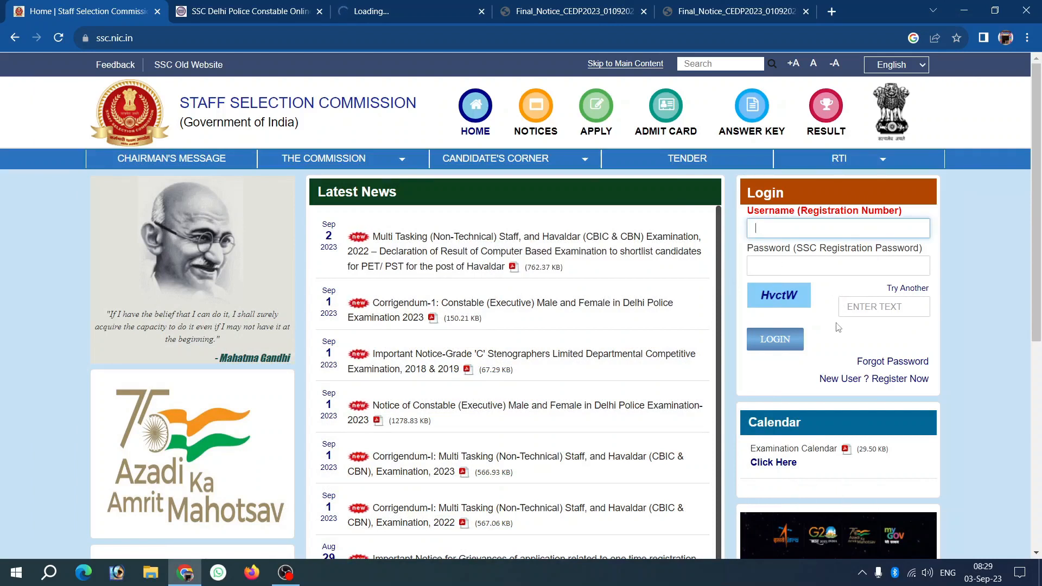
pyautogui.click(863, 380)
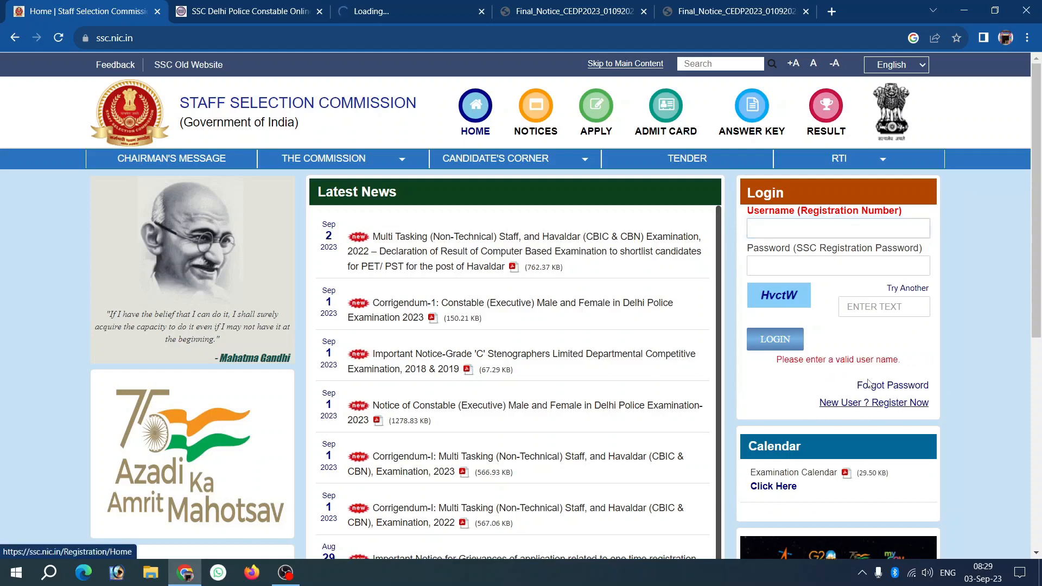
pyautogui.click(857, 408)
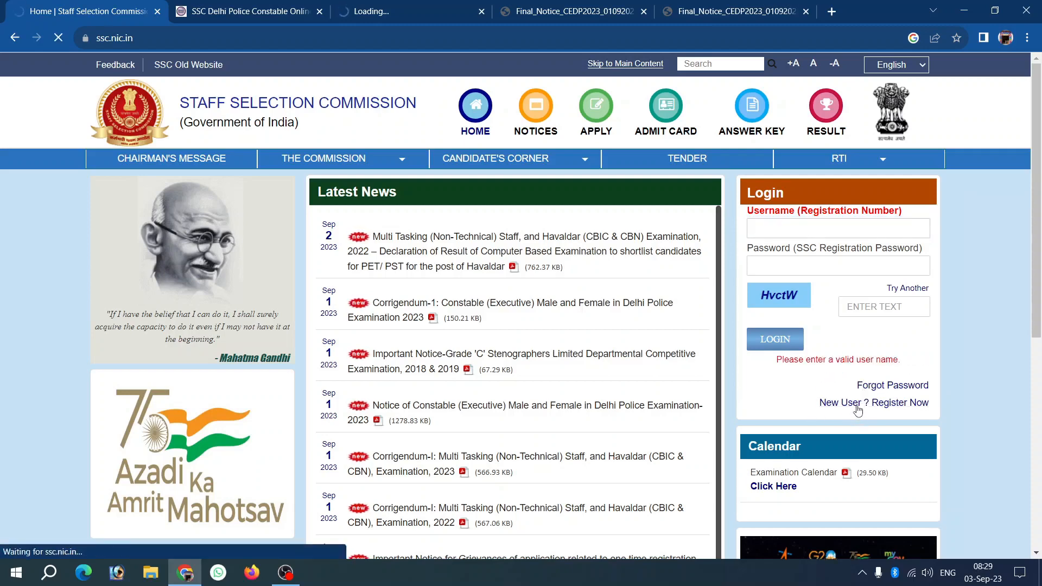
# Answer Yes to the question "Do you have Aadhaar?" and make the Aadhaar Number field ready for entry.
pyautogui.scroll(-3, 539, 352)
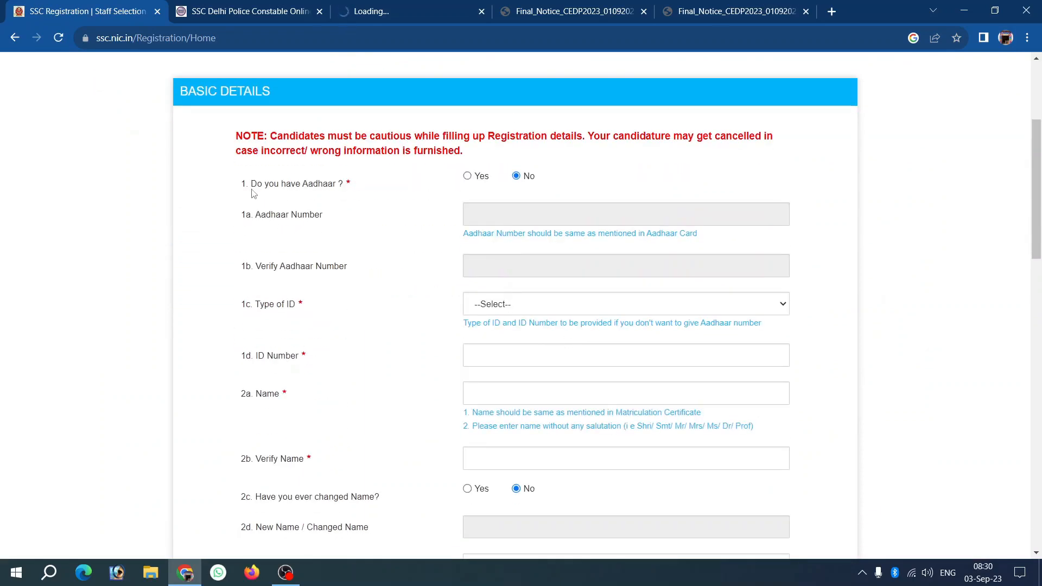
pyautogui.click(467, 176)
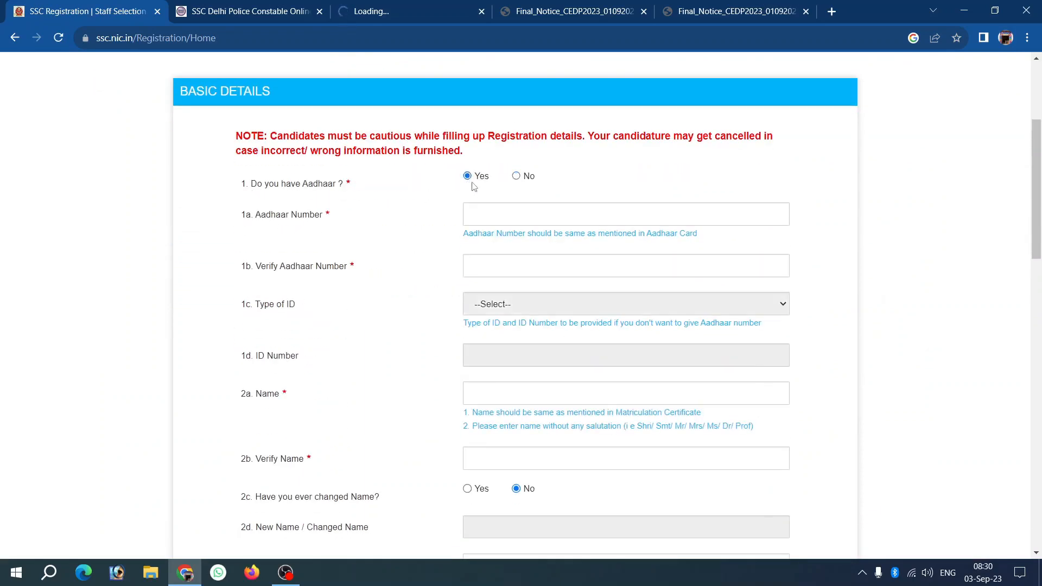
pyautogui.click(501, 214)
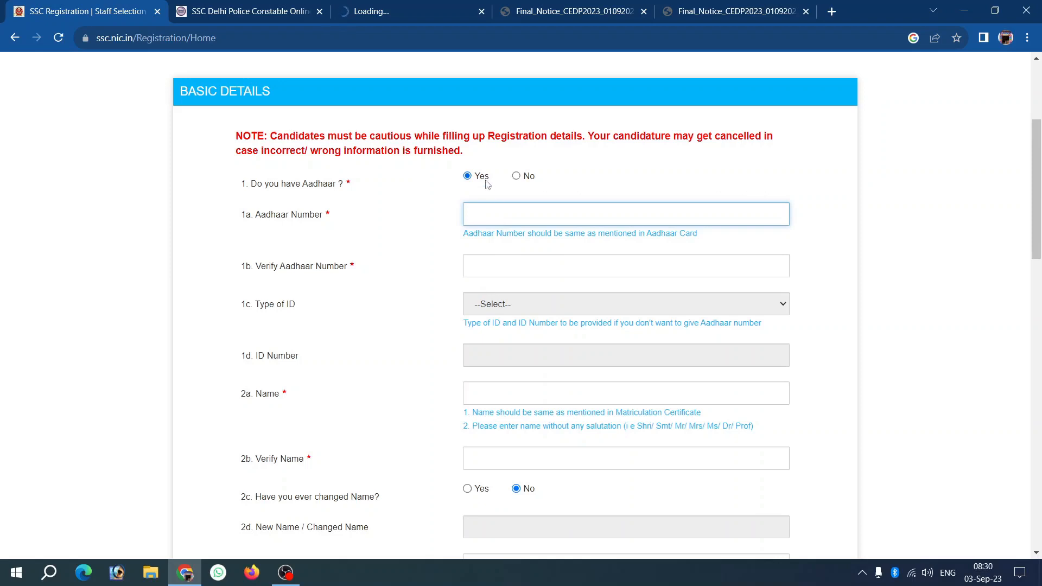
# Review the ID type, Name, Verify Name and changed-name fields of the Basic Details form.
pyautogui.moveTo(217, 301); pyautogui.dragTo(339, 306)
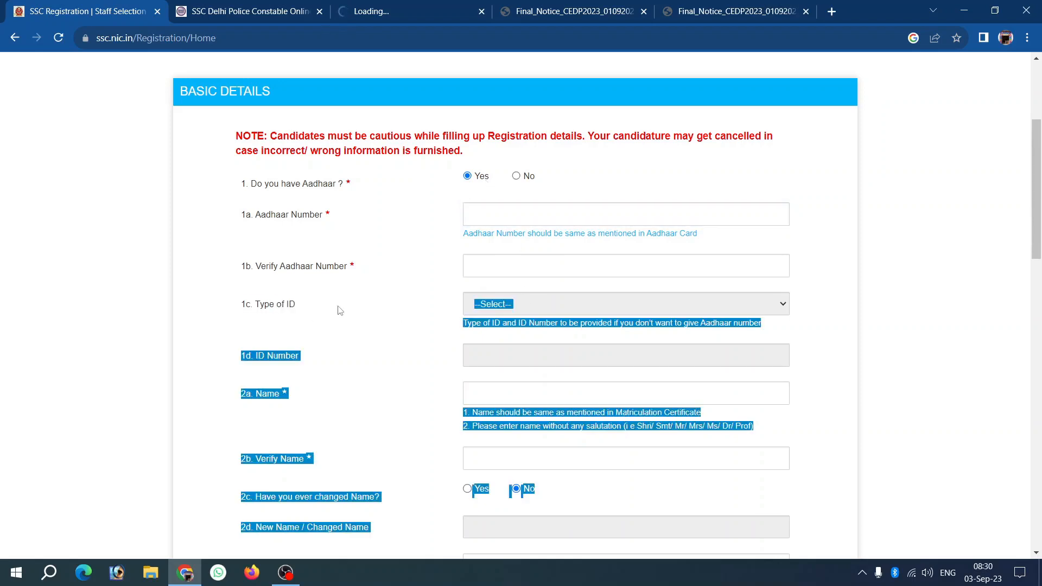
pyautogui.click(346, 310)
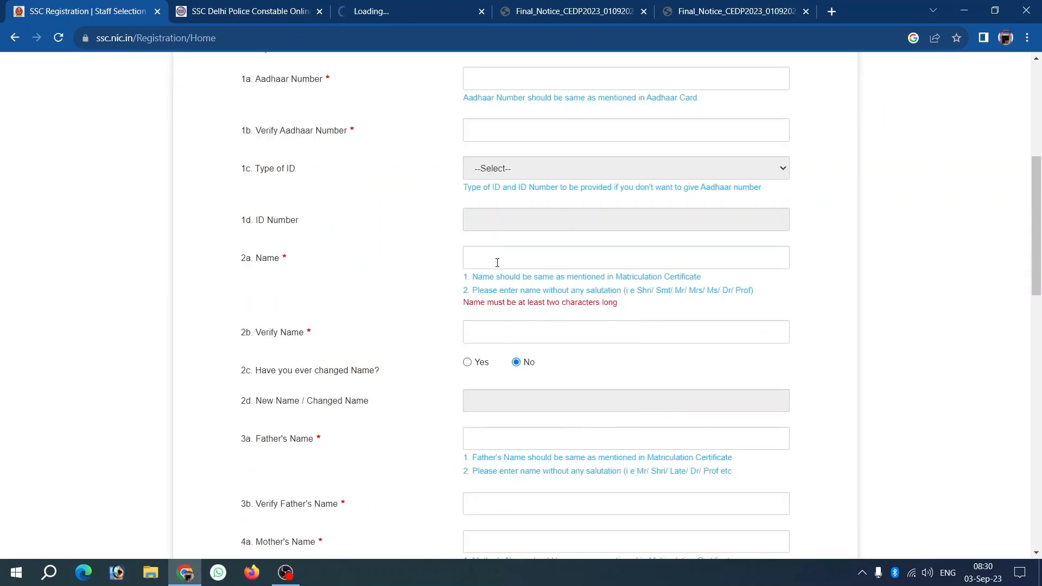
pyautogui.moveTo(804, 256); pyautogui.dragTo(853, 262)
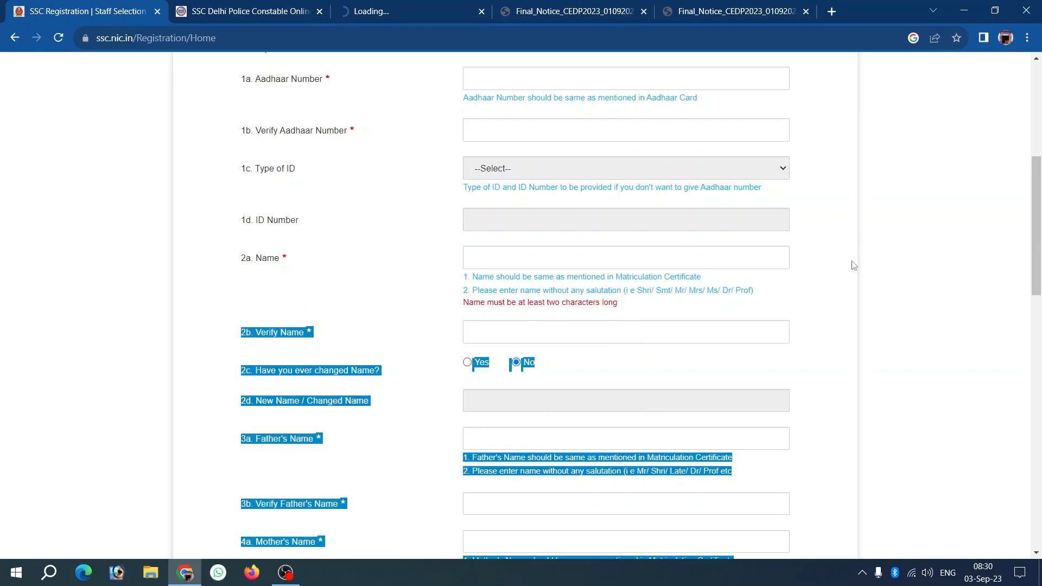
pyautogui.click(836, 271)
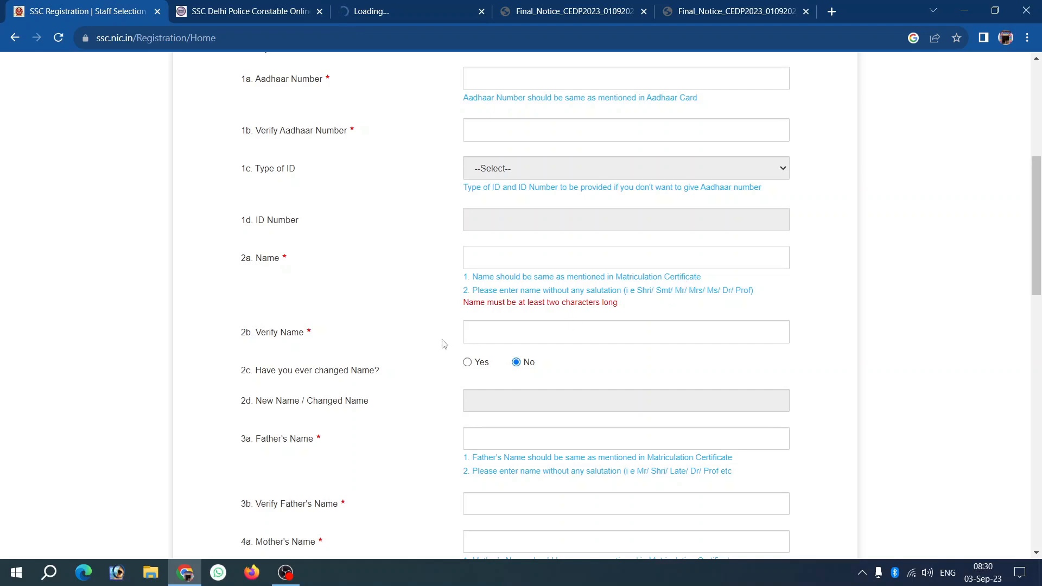
pyautogui.moveTo(255, 336); pyautogui.dragTo(323, 337)
pyautogui.click(488, 333)
pyautogui.scroll(-3, 421, 356)
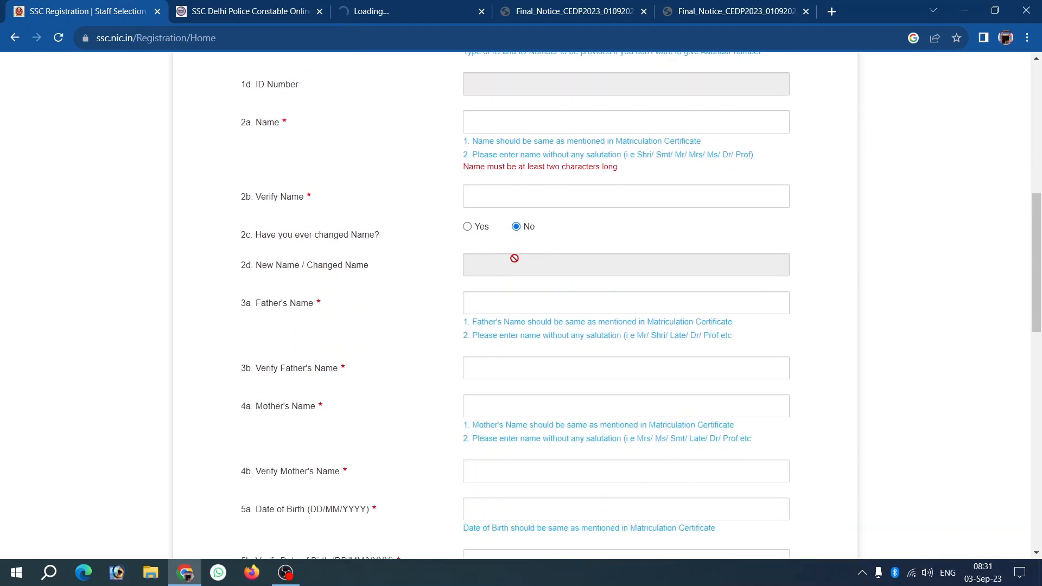
pyautogui.scroll(-1, 400, 289)
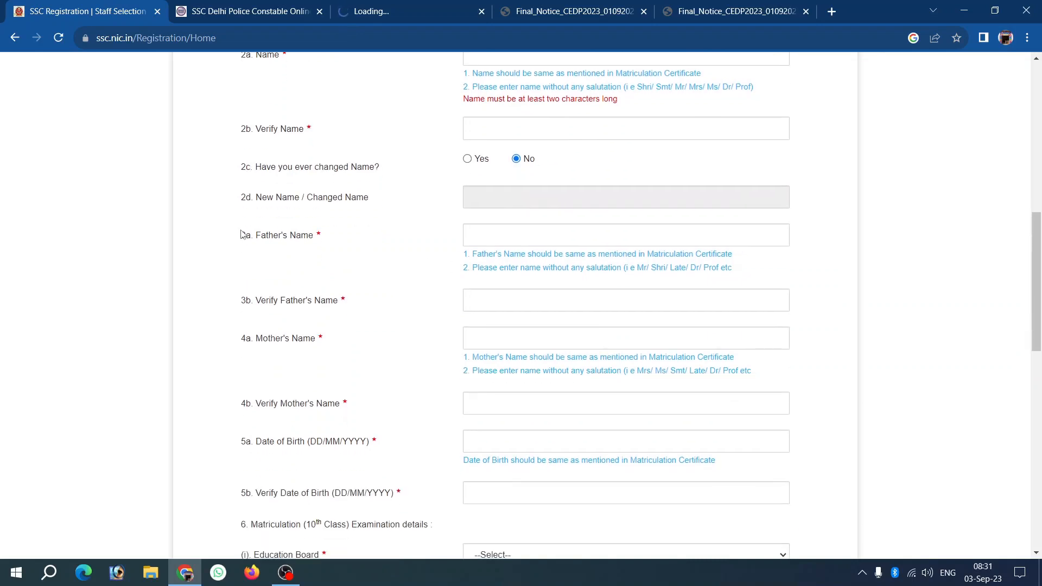
# Review the father's name and mother's name fields, including their verification fields and matriculation certificate notes.
pyautogui.moveTo(242, 235); pyautogui.dragTo(367, 243)
pyautogui.click(533, 234)
pyautogui.scroll(-2, 391, 298)
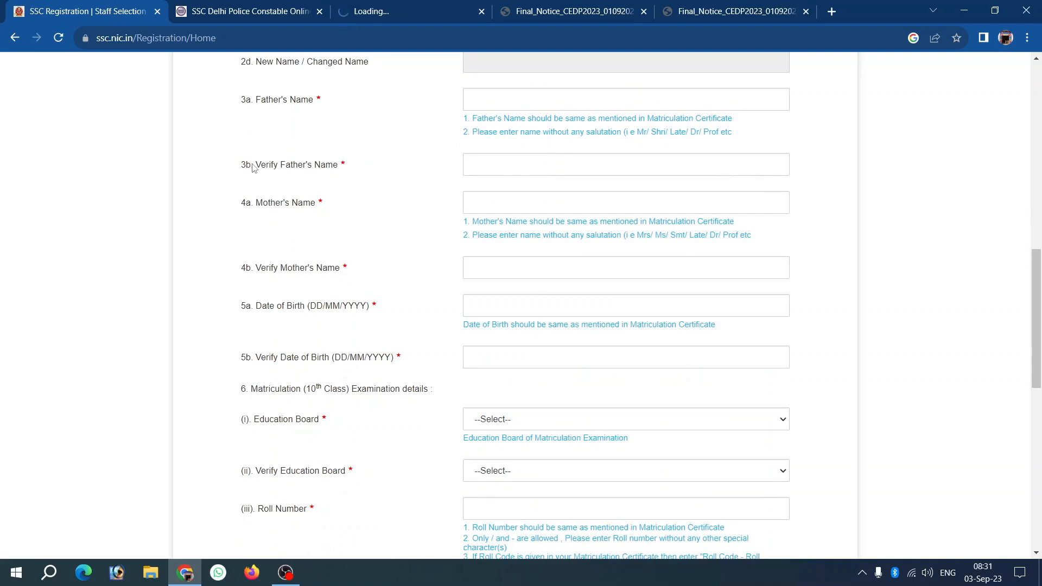
pyautogui.moveTo(250, 164); pyautogui.dragTo(393, 170)
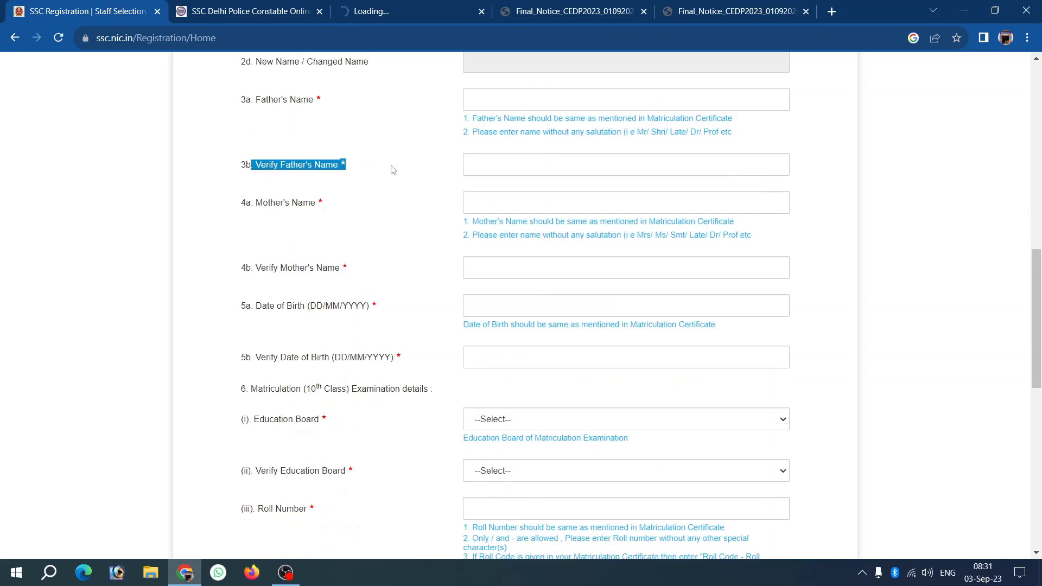
pyautogui.click(472, 172)
pyautogui.moveTo(254, 204); pyautogui.dragTo(386, 209)
pyautogui.click(499, 206)
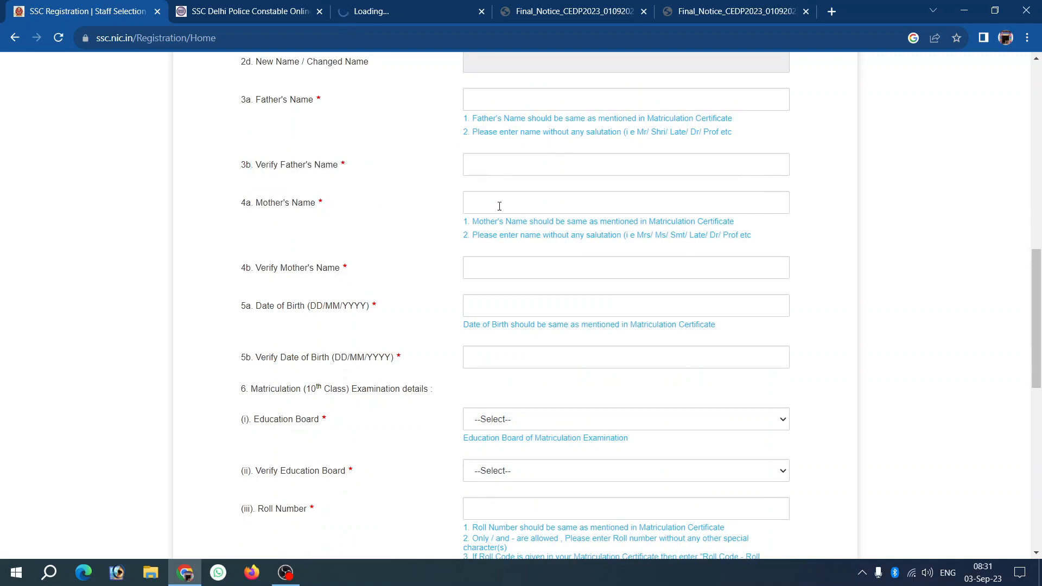
pyautogui.scroll(-1, 533, 203)
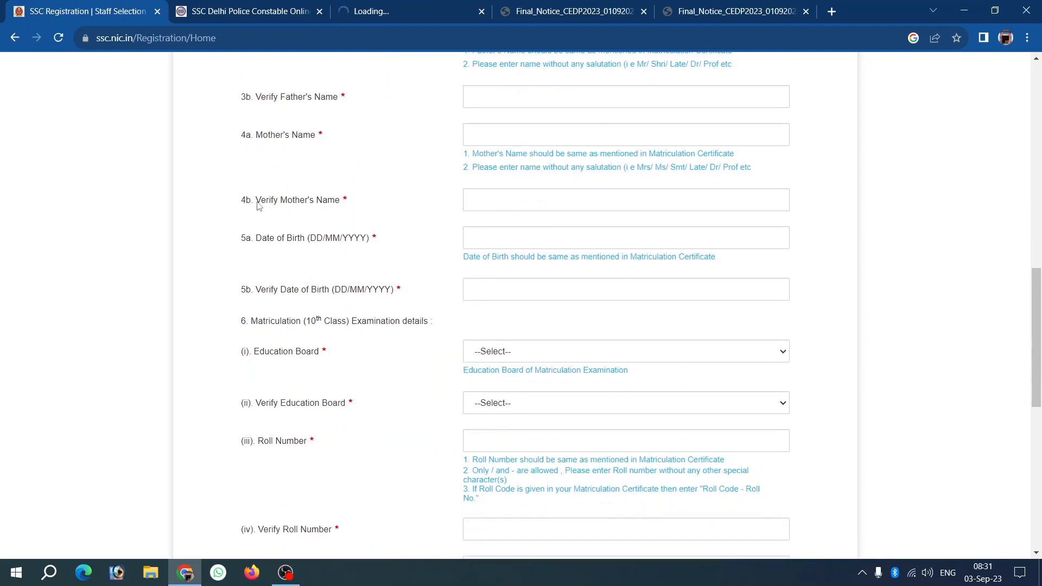
pyautogui.moveTo(256, 201); pyautogui.dragTo(384, 210)
pyautogui.click(480, 206)
# Review the Date of Birth fields with their certificate note and the Matriculation (10th Class) Examination details heading.
pyautogui.moveTo(262, 241); pyautogui.dragTo(402, 247)
pyautogui.scroll(-1, 626, 210)
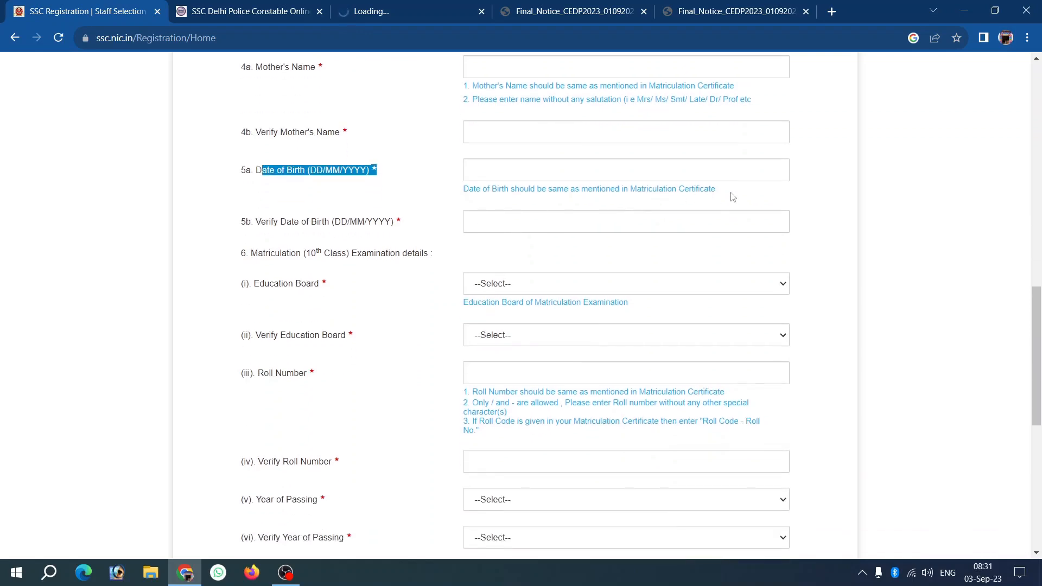
pyautogui.moveTo(733, 197); pyautogui.dragTo(634, 193)
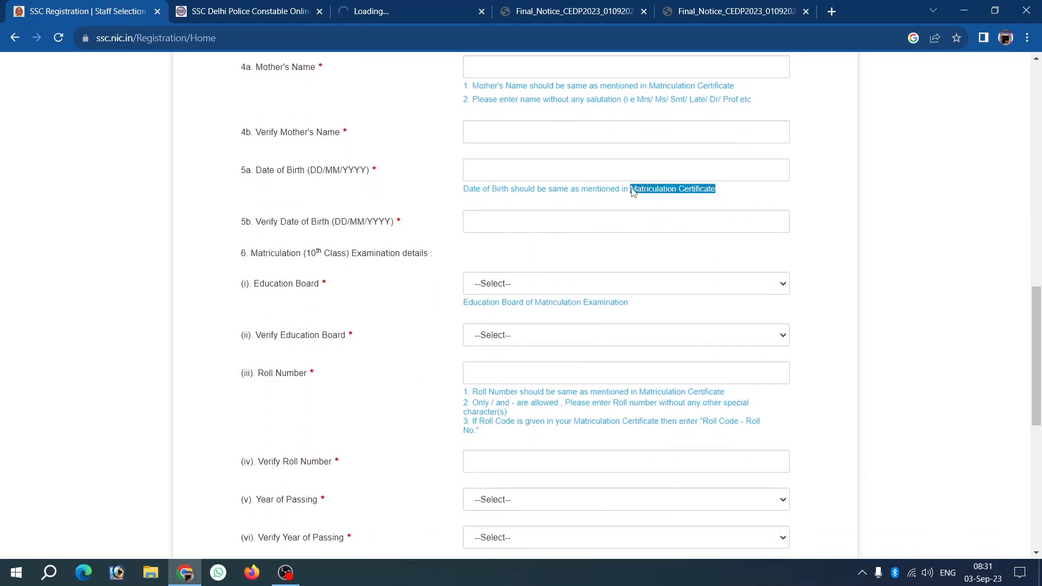
pyautogui.click(371, 185)
pyautogui.scroll(-1, 388, 210)
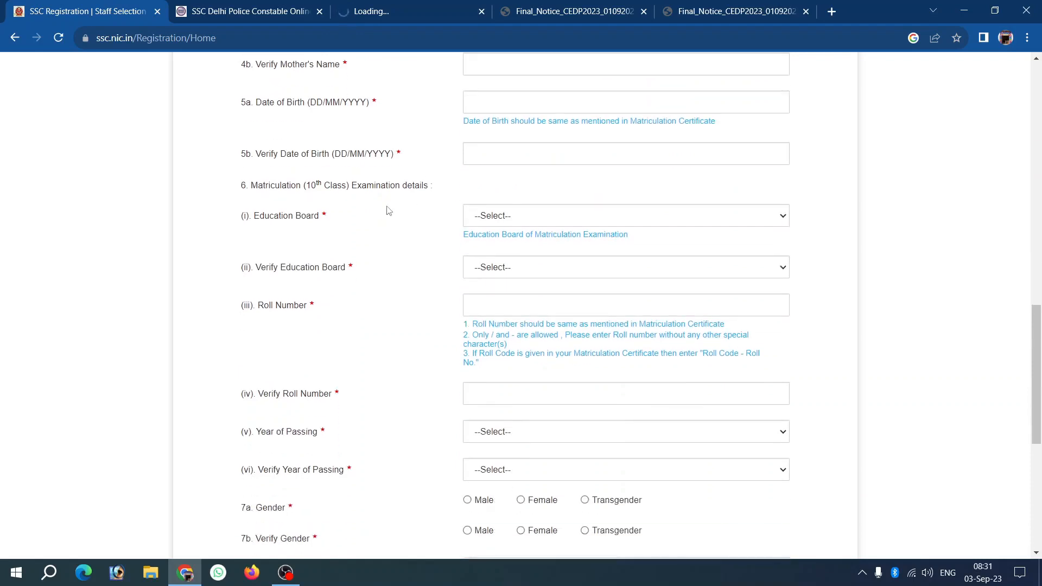
pyautogui.moveTo(256, 163); pyautogui.dragTo(401, 163)
pyautogui.click(434, 167)
pyautogui.moveTo(251, 186); pyautogui.dragTo(423, 194)
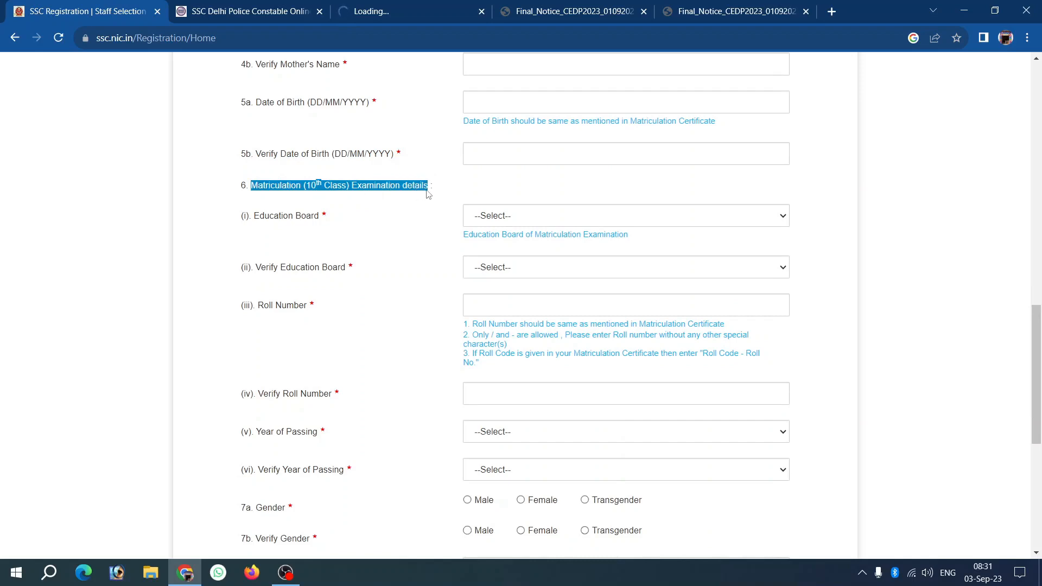
pyautogui.click(405, 205)
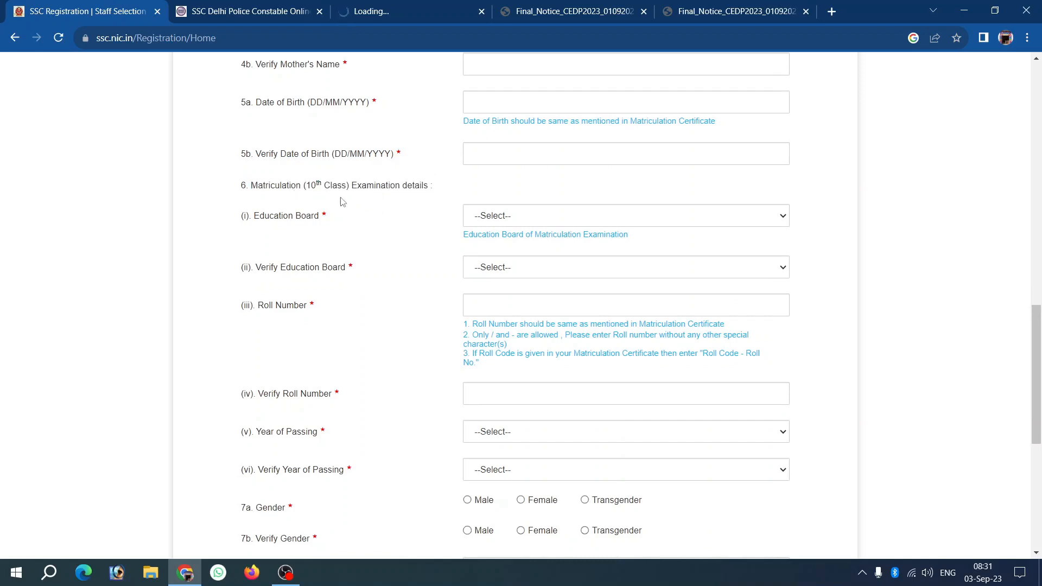
# Set the matriculation Education Board to Board of High School And Intermediate Education Uttar Pradesh.
pyautogui.click(505, 217)
pyautogui.press('u')
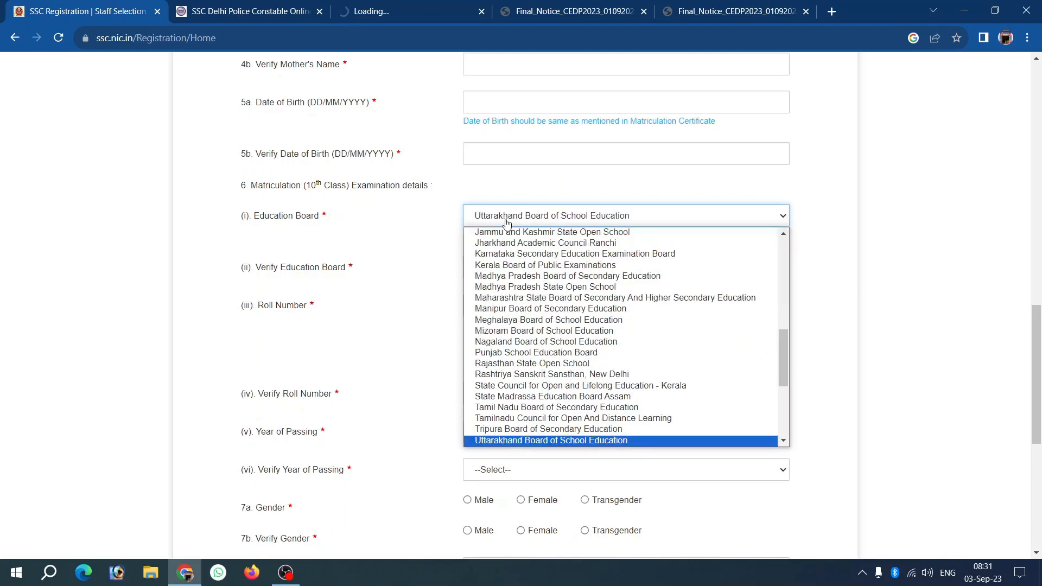
pyautogui.press('b')
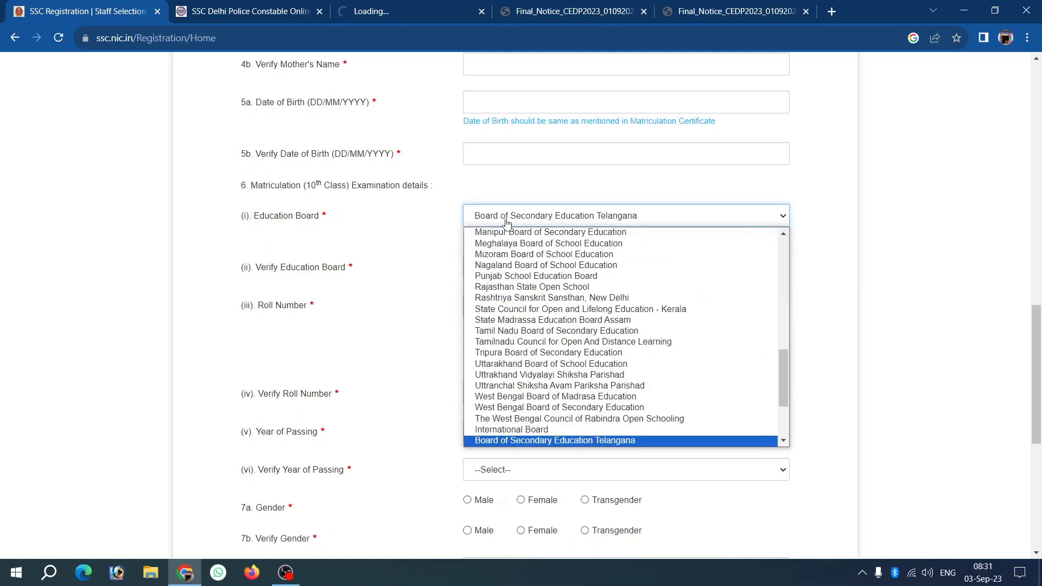
pyautogui.press('i')
pyautogui.press('Down')
pyautogui.press('Down')
pyautogui.press('Down')
pyautogui.press('Down')
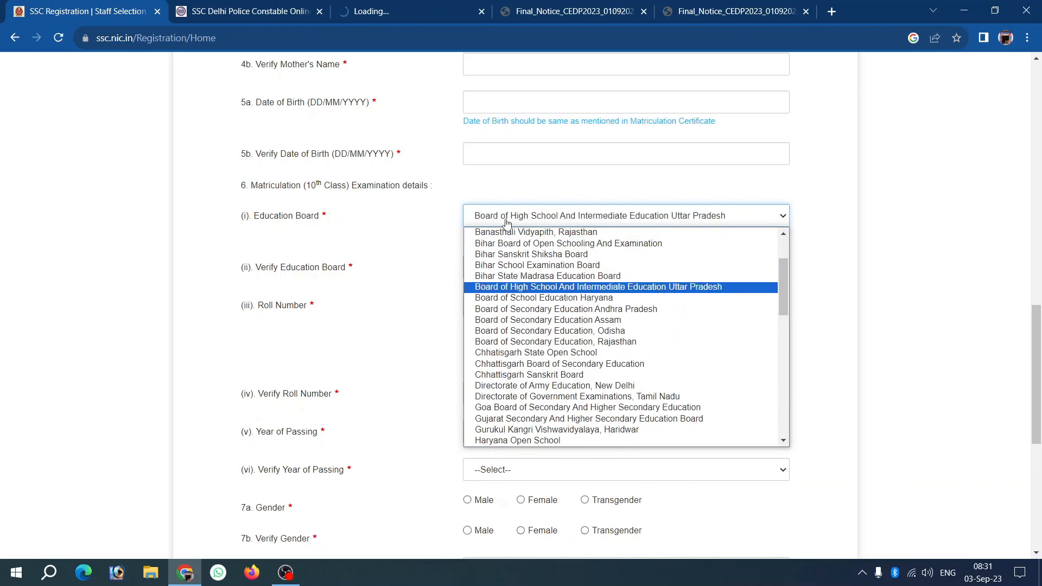
pyautogui.press('Return')
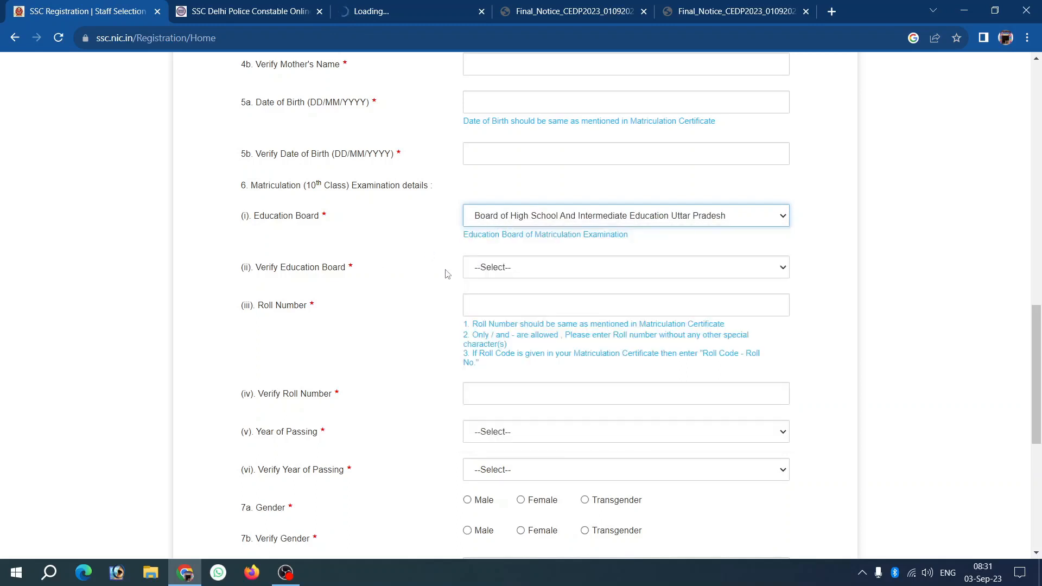
# Set Verify Education Board to Board of High School And Intermediate Education Uttar Pradesh.
pyautogui.click(482, 268)
pyautogui.write('bo')
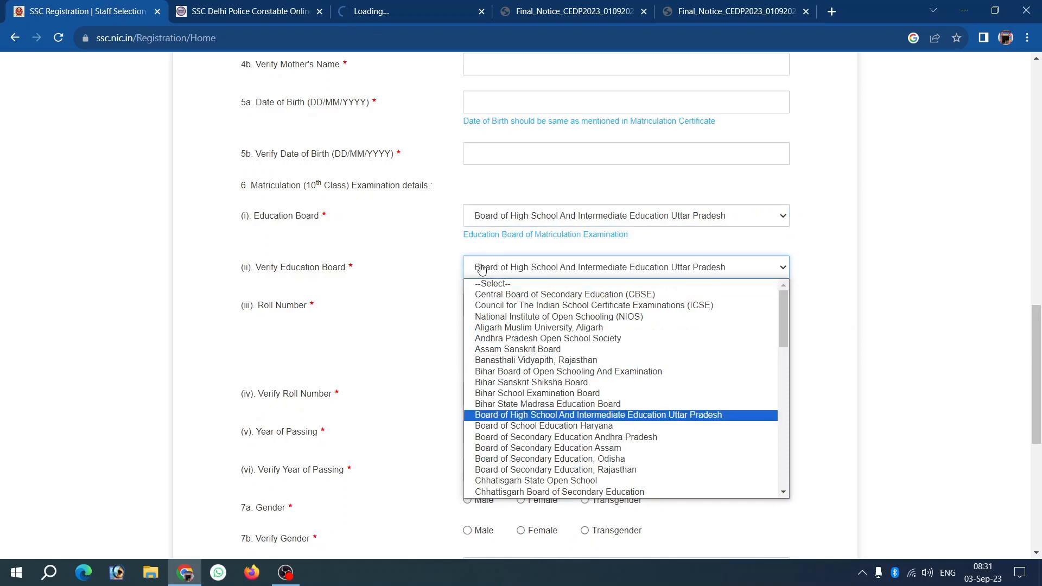
pyautogui.press('Return')
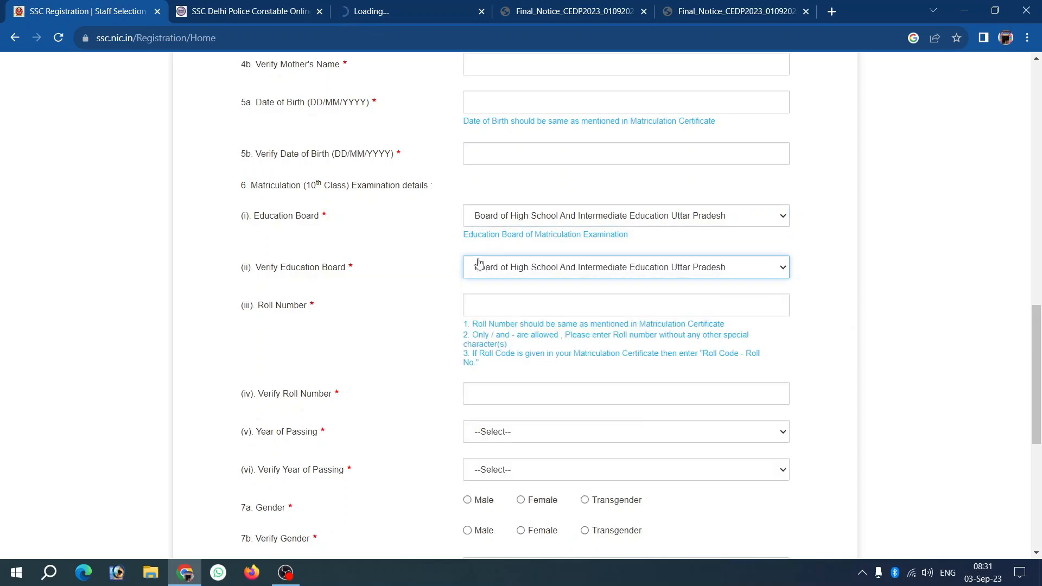
# Set the matriculation Year of Passing and Verify Year of Passing to 2015.
pyautogui.scroll(-3, 462, 244)
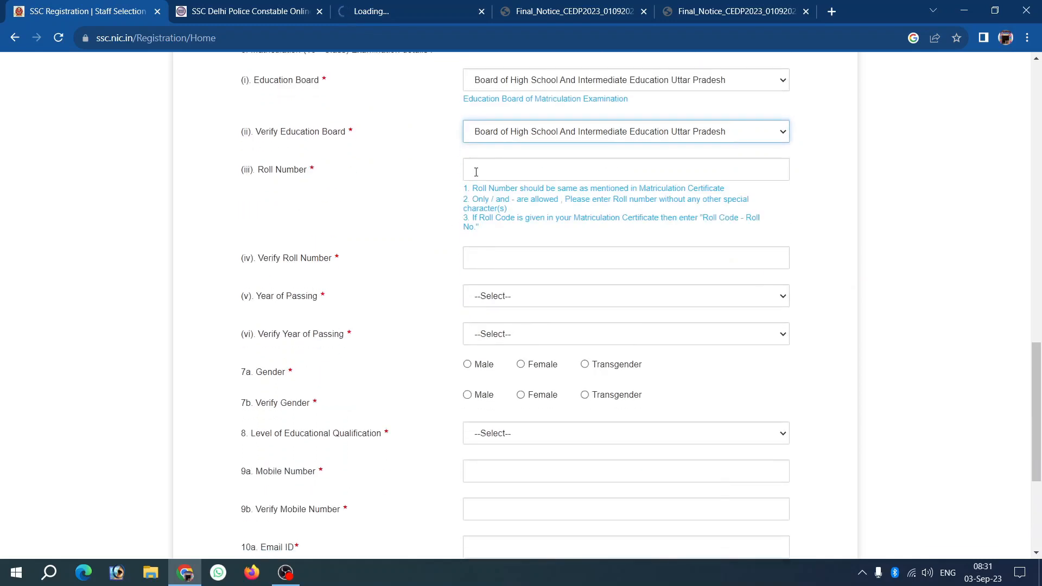
pyautogui.click(424, 202)
pyautogui.scroll(-1, 418, 211)
pyautogui.moveTo(246, 190); pyautogui.dragTo(362, 193)
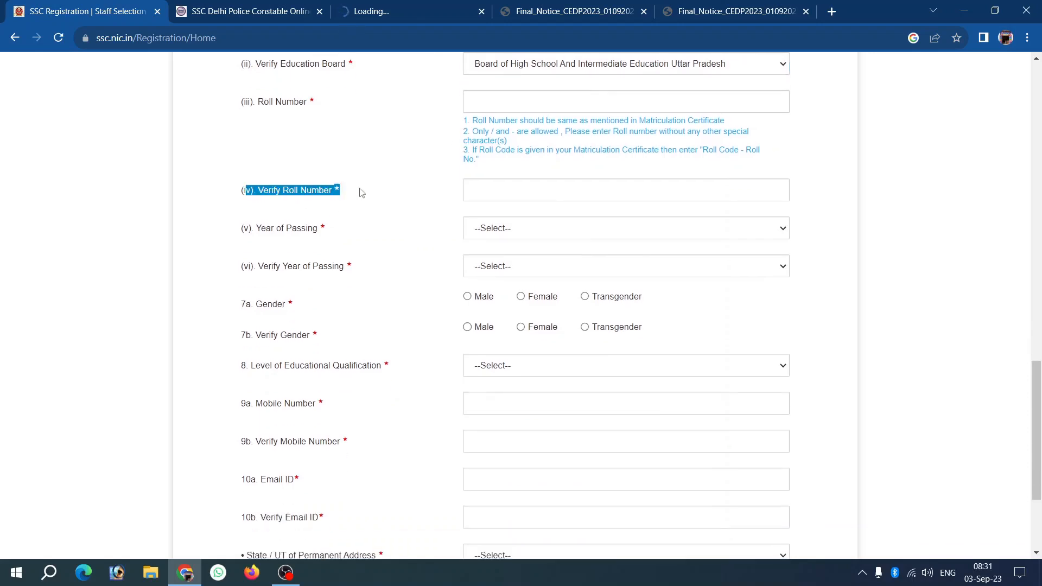
pyautogui.click(378, 199)
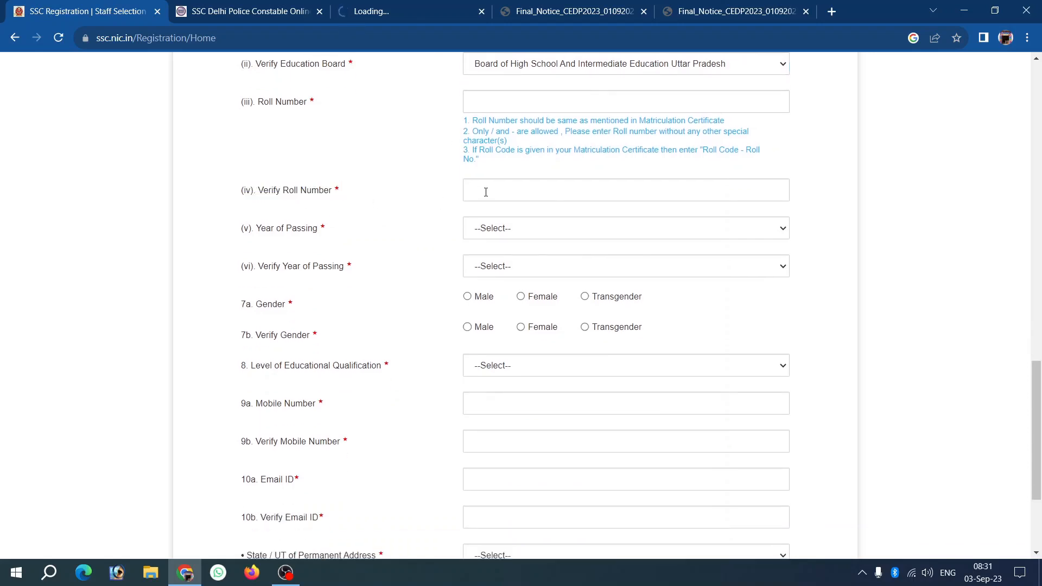
pyautogui.scroll(-1, 418, 217)
pyautogui.click(532, 163)
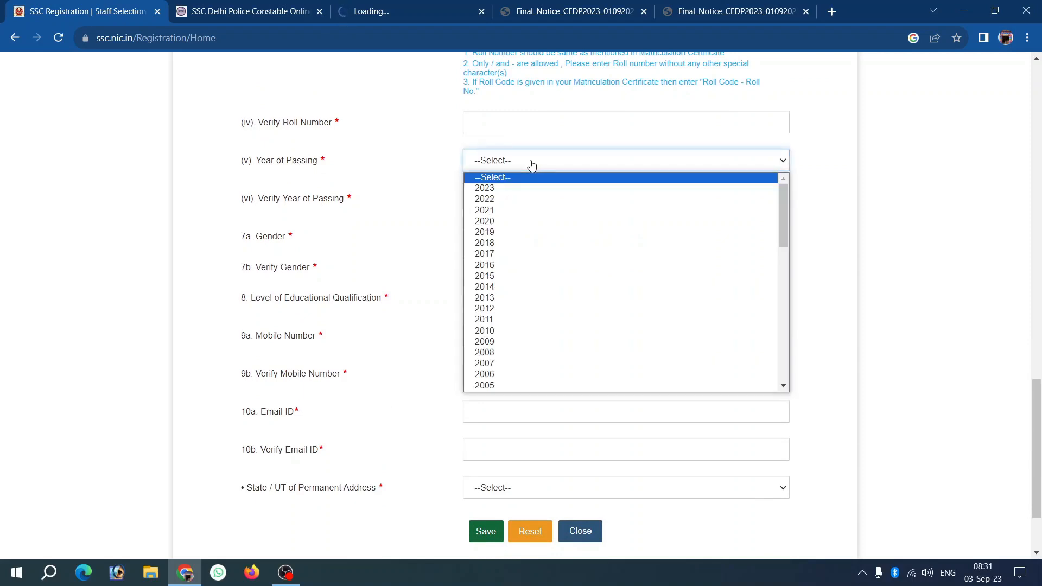
pyautogui.press('Down')
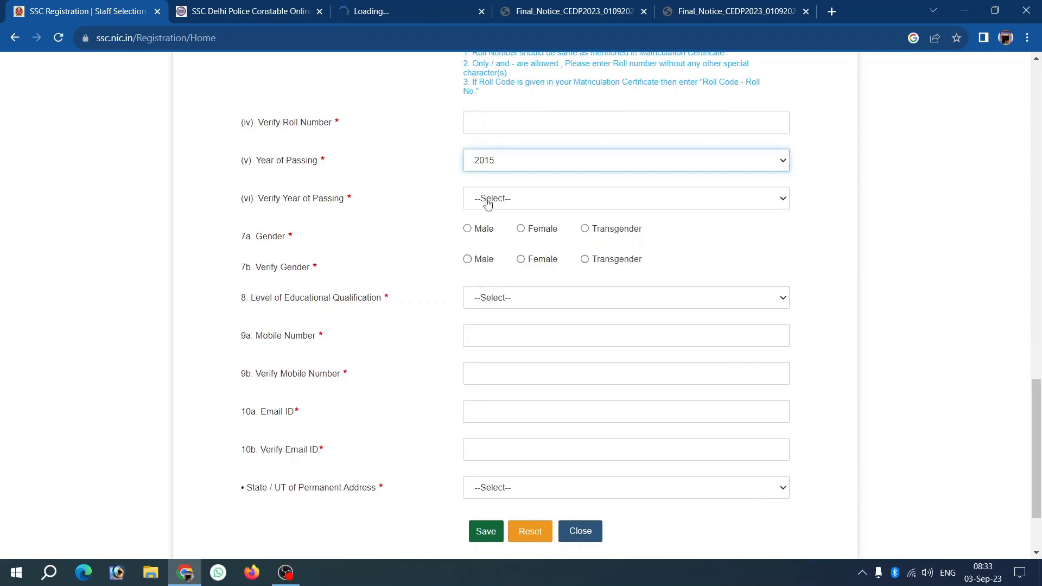
pyautogui.click(497, 201)
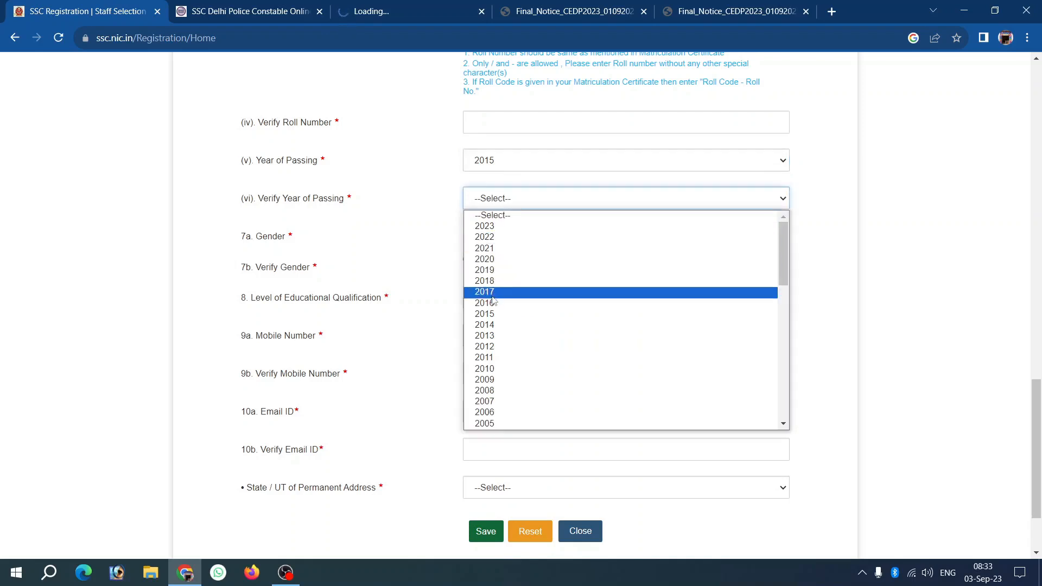
pyautogui.click(491, 314)
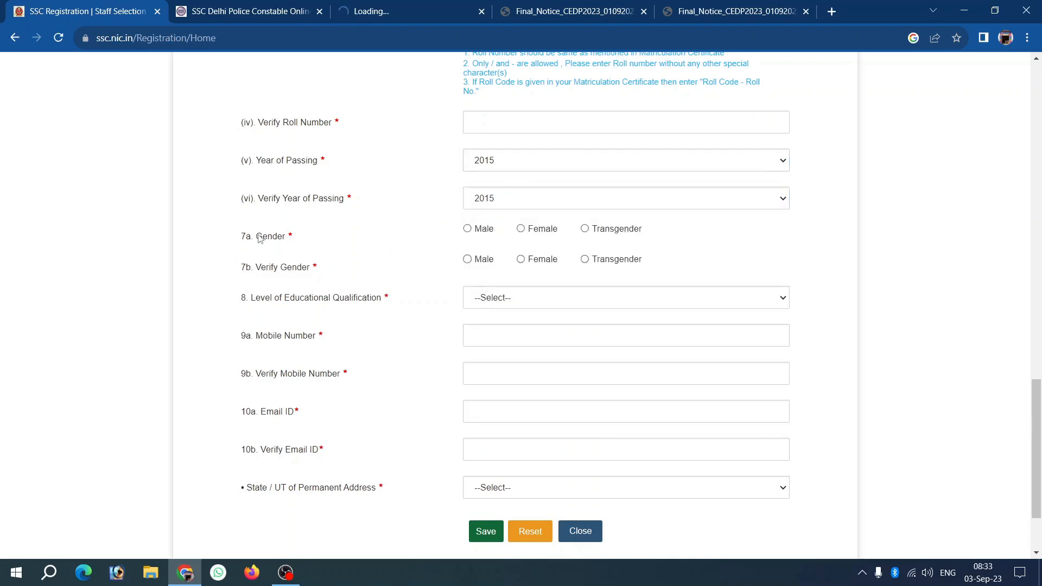
# Set both Gender and Verify Gender to Male.
pyautogui.doubleClick(259, 238)
pyautogui.click(339, 246)
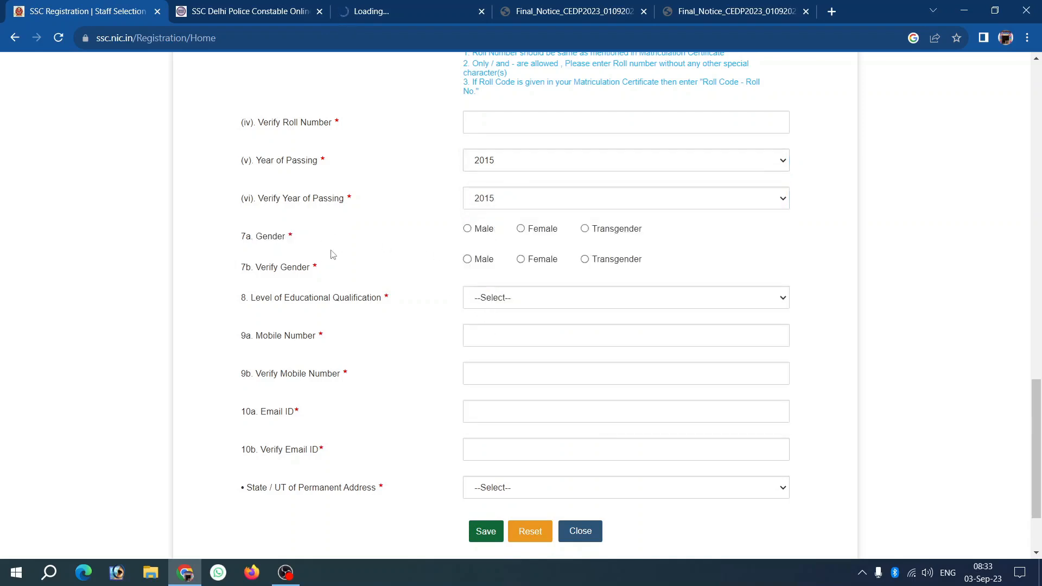
pyautogui.click(467, 230)
pyautogui.click(467, 260)
# Set the Level of Educational Qualification to Higher Secondary (10+2).
pyautogui.scroll(-1, 434, 278)
pyautogui.click(505, 234)
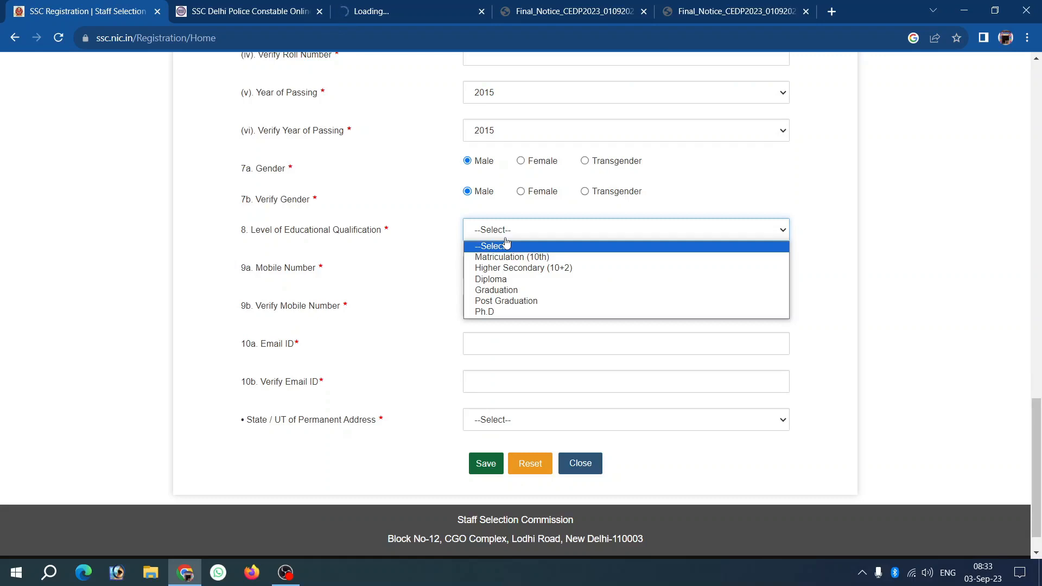
pyautogui.click(514, 270)
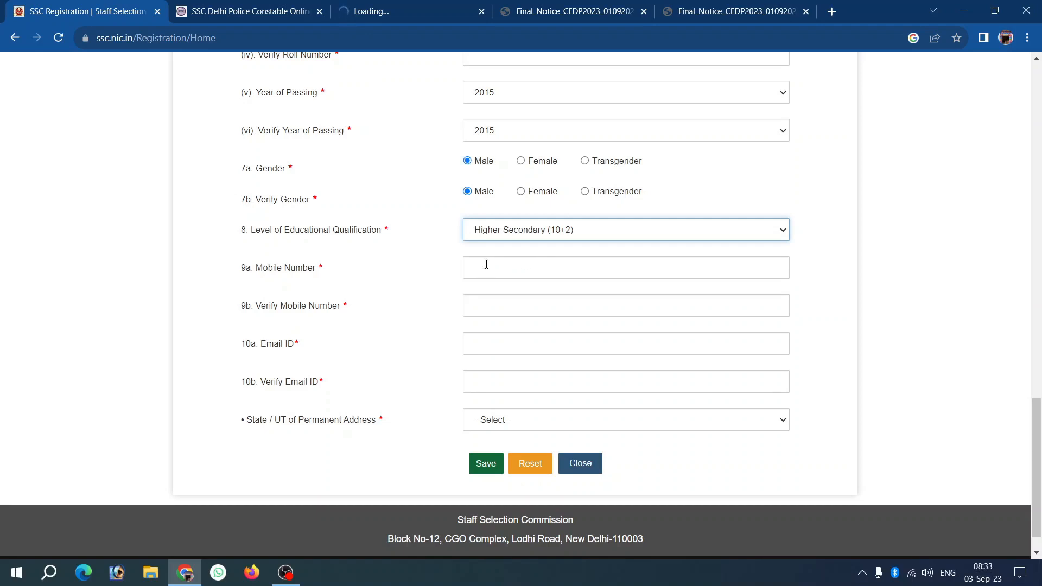
# Set the State / UT of Permanent Address to Uttar Pradesh.
pyautogui.click(424, 294)
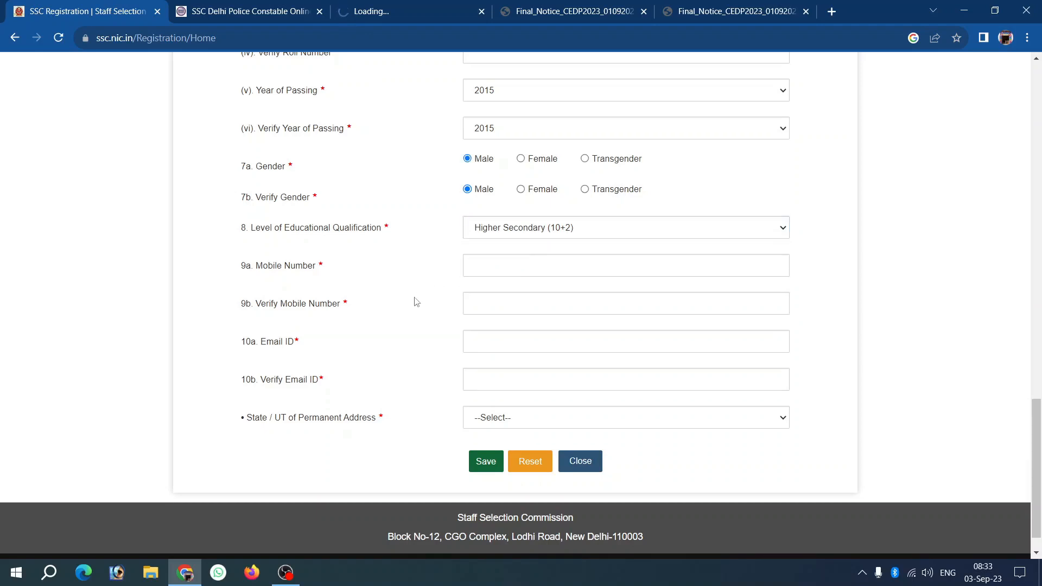
pyautogui.scroll(-1, 404, 321)
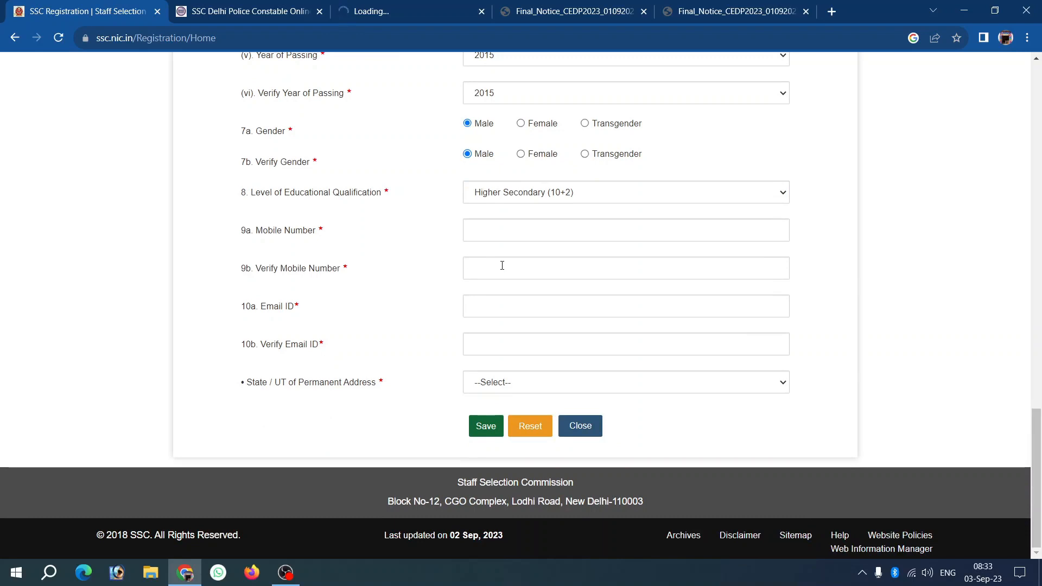
pyautogui.scroll(1, 434, 326)
pyautogui.scroll(-1, 459, 353)
pyautogui.click(493, 383)
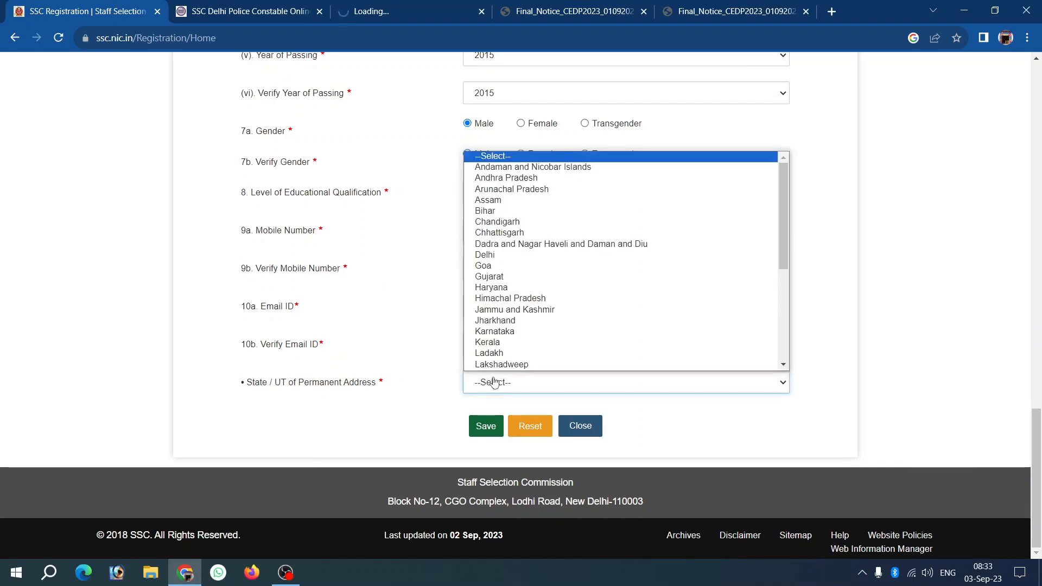
pyautogui.press('u')
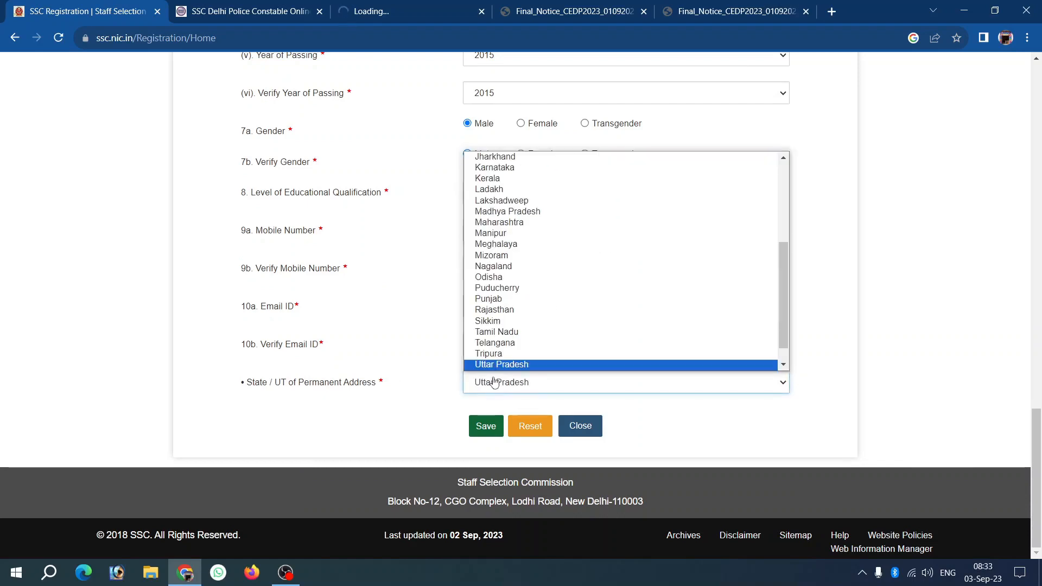
pyautogui.press('Return')
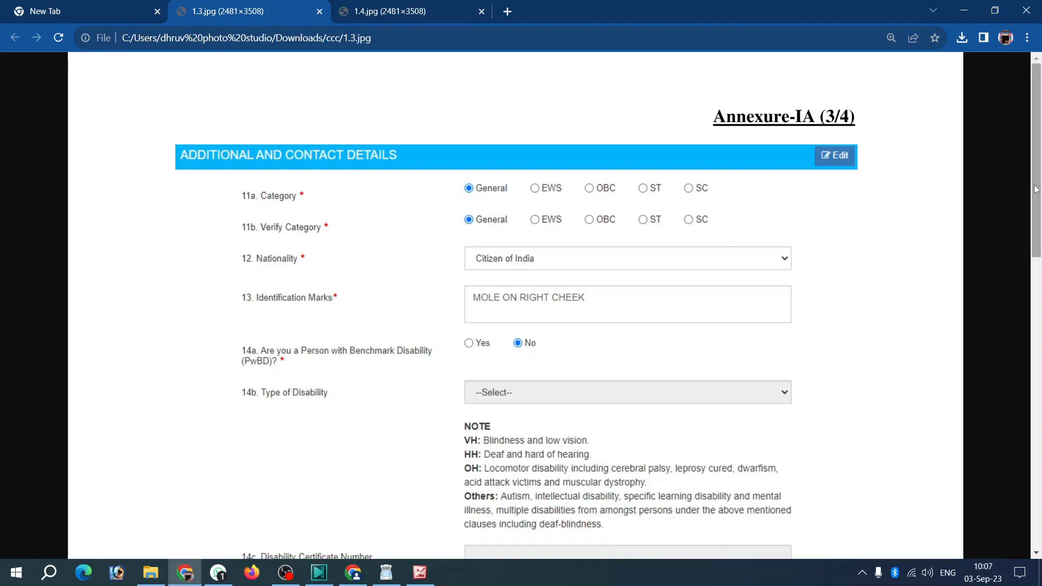
# Review the sample Additional and Contact Details form in 1.3.jpg and the declaration page in 1.4.jpg.
pyautogui.scroll(-1, 1036, 189)
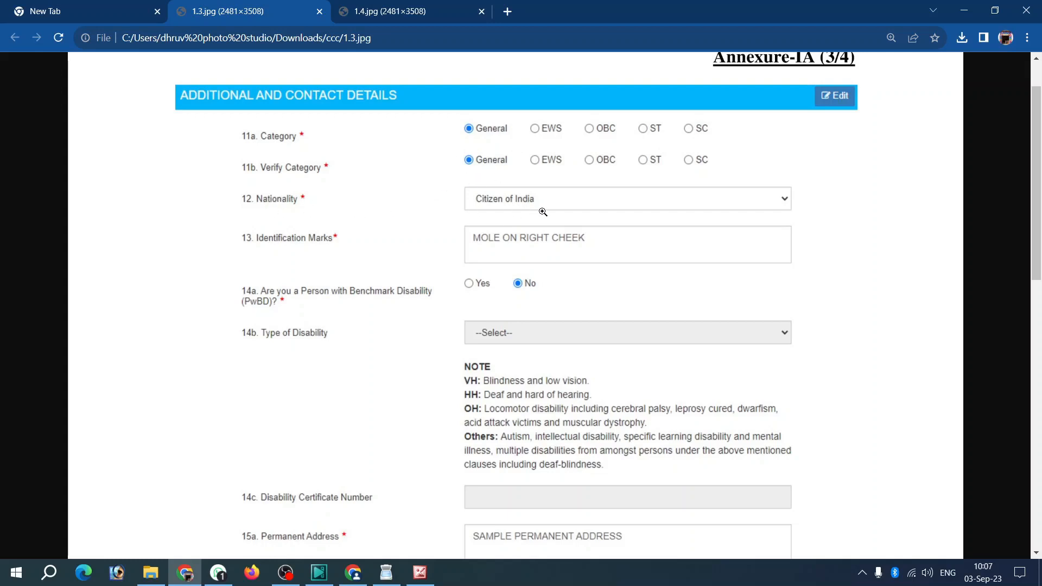
pyautogui.scroll(-1, 552, 245)
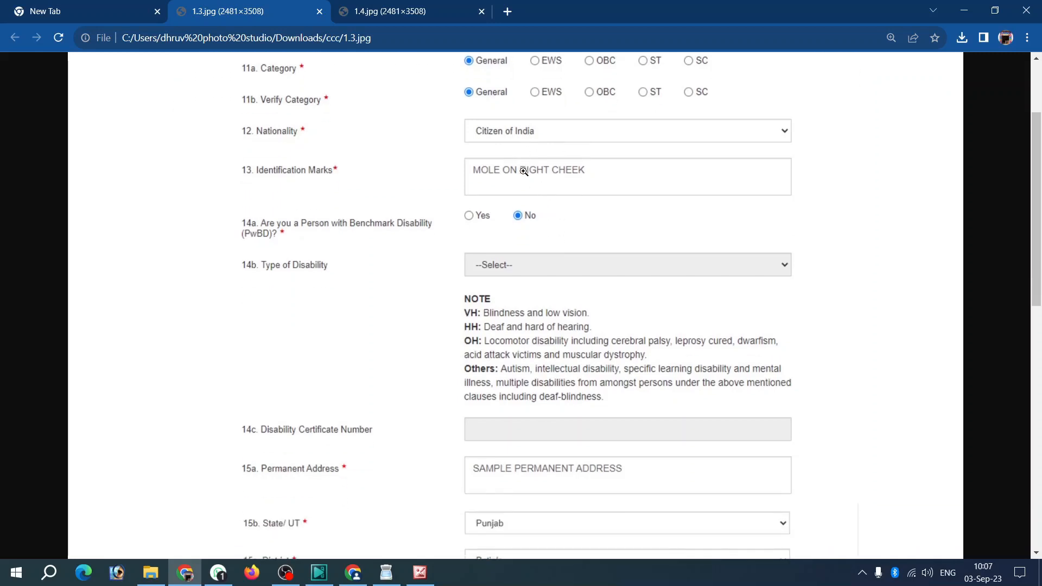
pyautogui.scroll(-1, 540, 244)
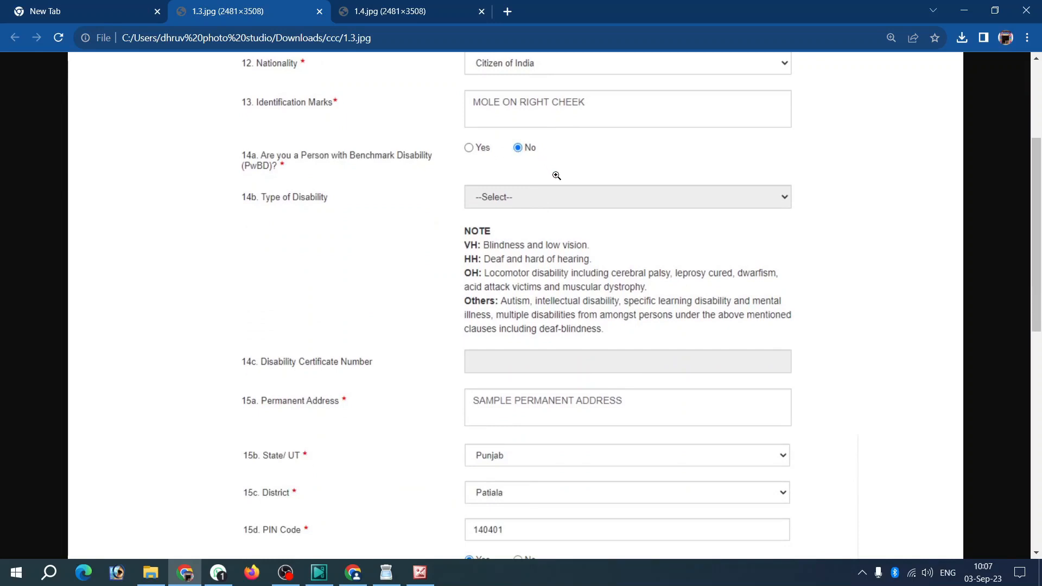
pyautogui.scroll(-3, 556, 175)
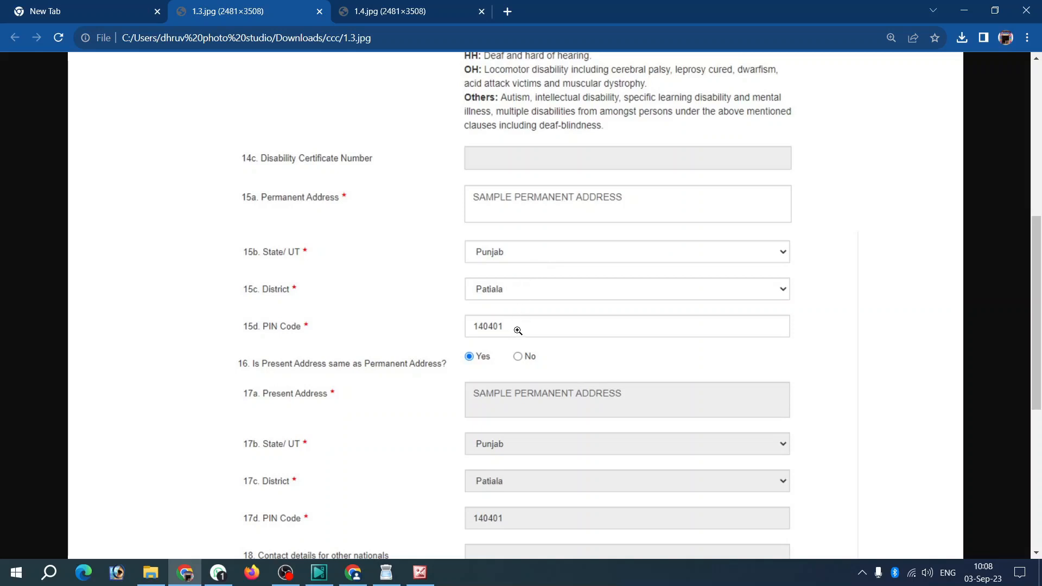
pyautogui.scroll(-2, 589, 278)
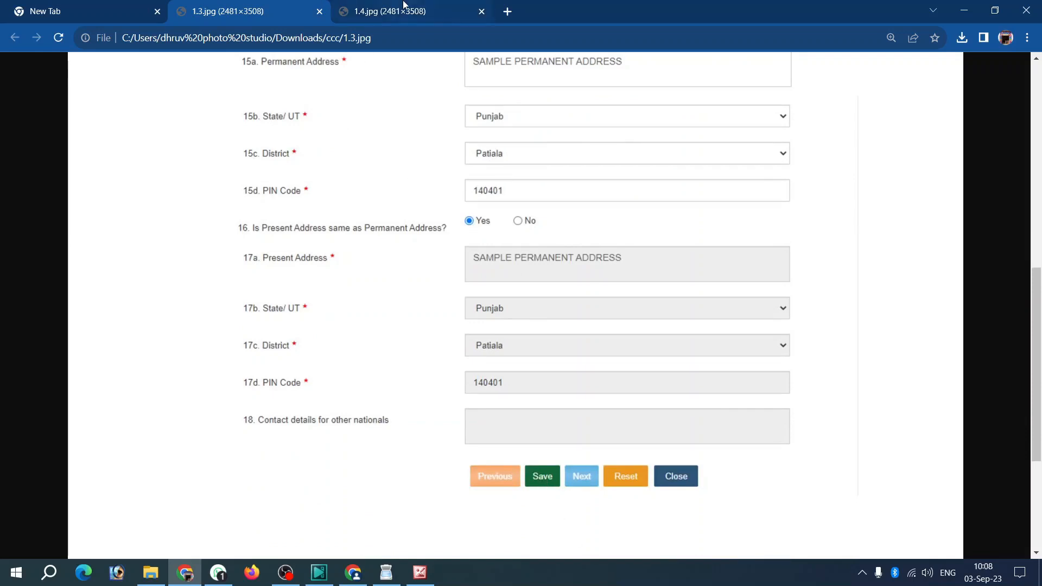
pyautogui.click(402, 7)
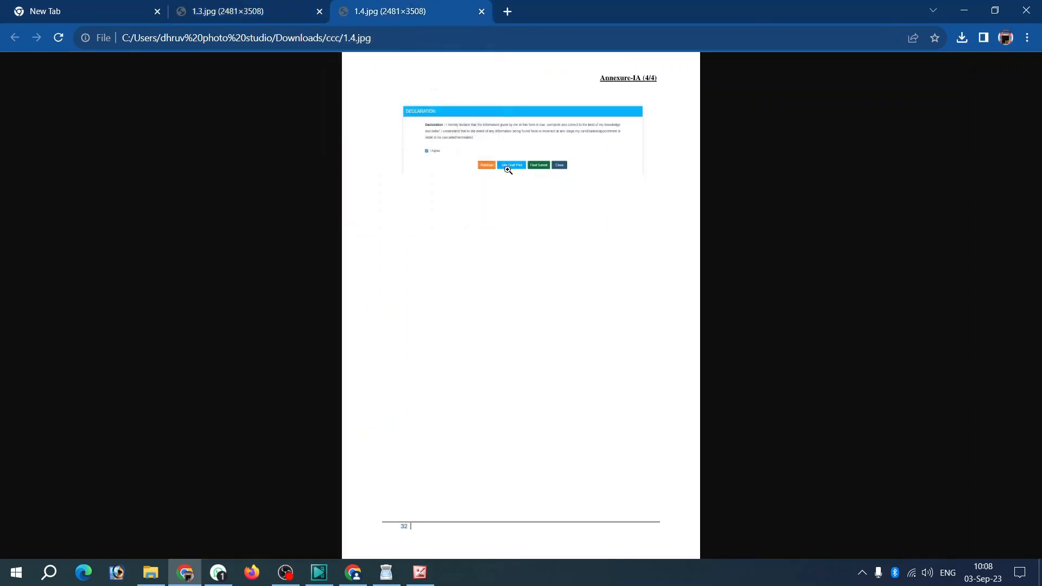
pyautogui.click(497, 172)
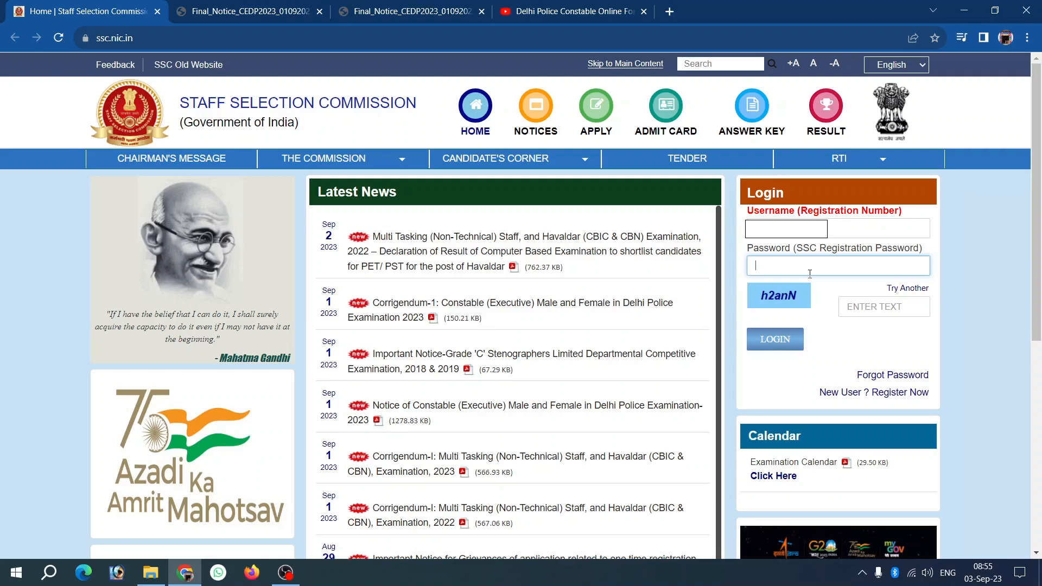
# Log in to the candidate portal with the SSC registration password and the captcha text, and dismiss the offer to save the login.
pyautogui.write('*********')
pyautogui.press('Tab')
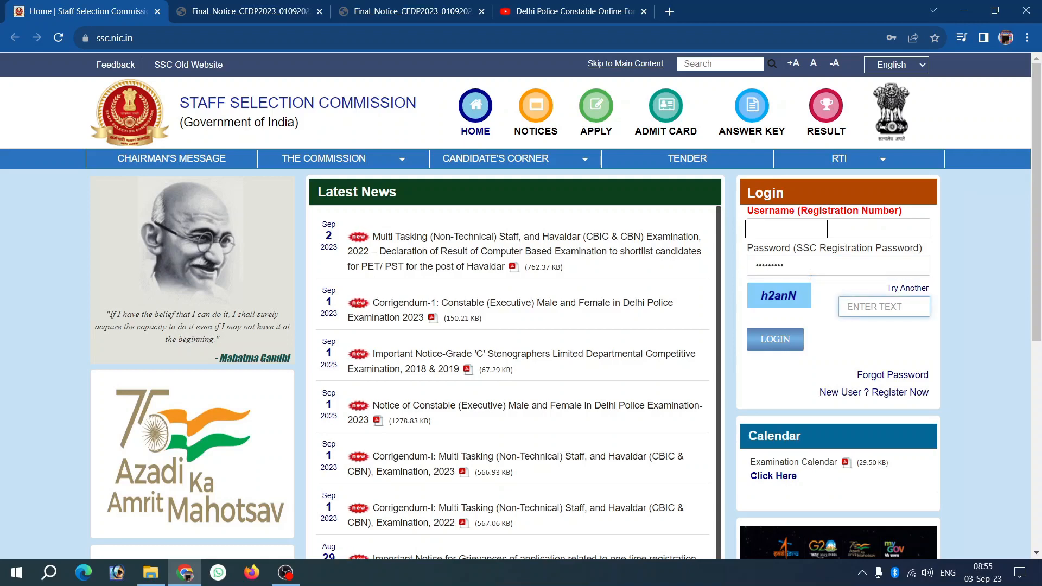
pyautogui.write('h2anN')
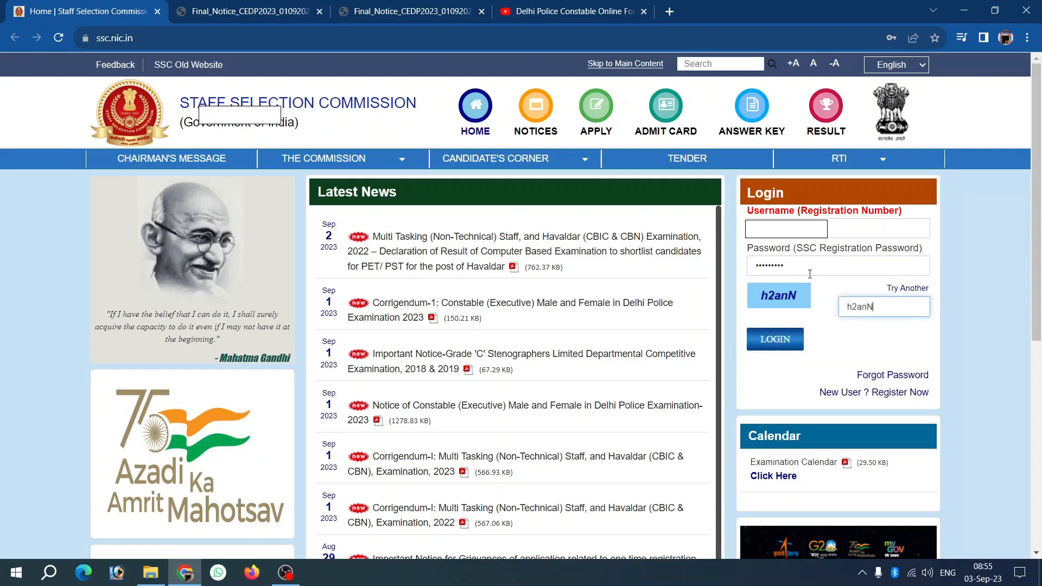
pyautogui.click(776, 341)
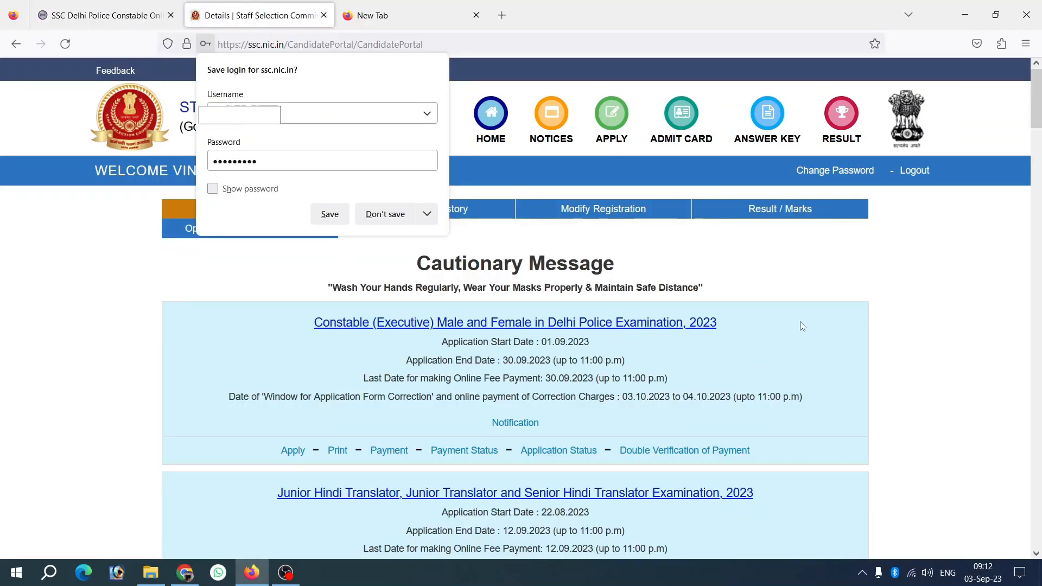
pyautogui.press('Escape')
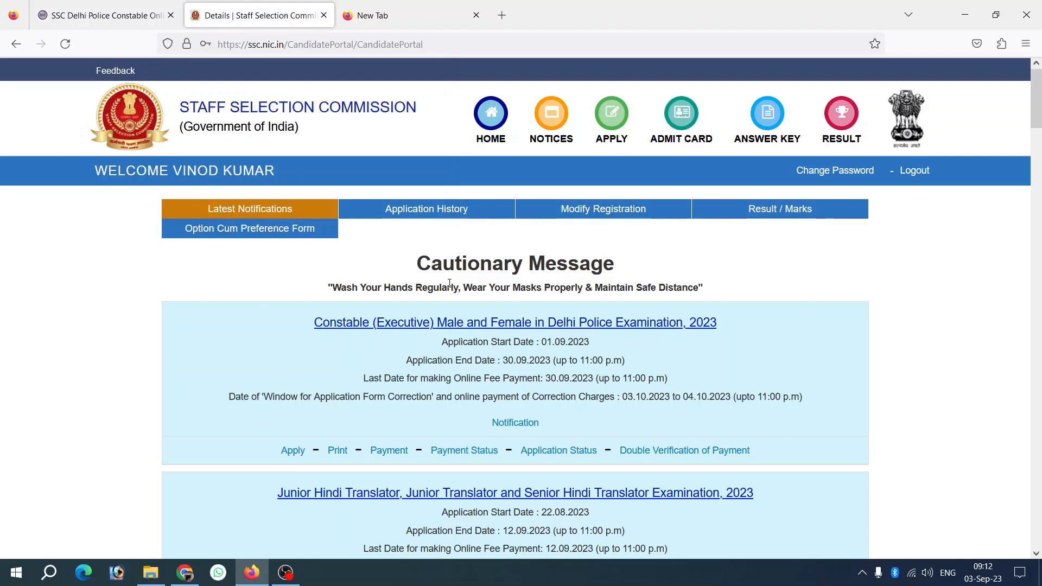
# Look through the latest notifications and open the application form for the Constable (Executive) Male and Female in Delhi Police Examination, 2023.
pyautogui.scroll(-5, 495, 309)
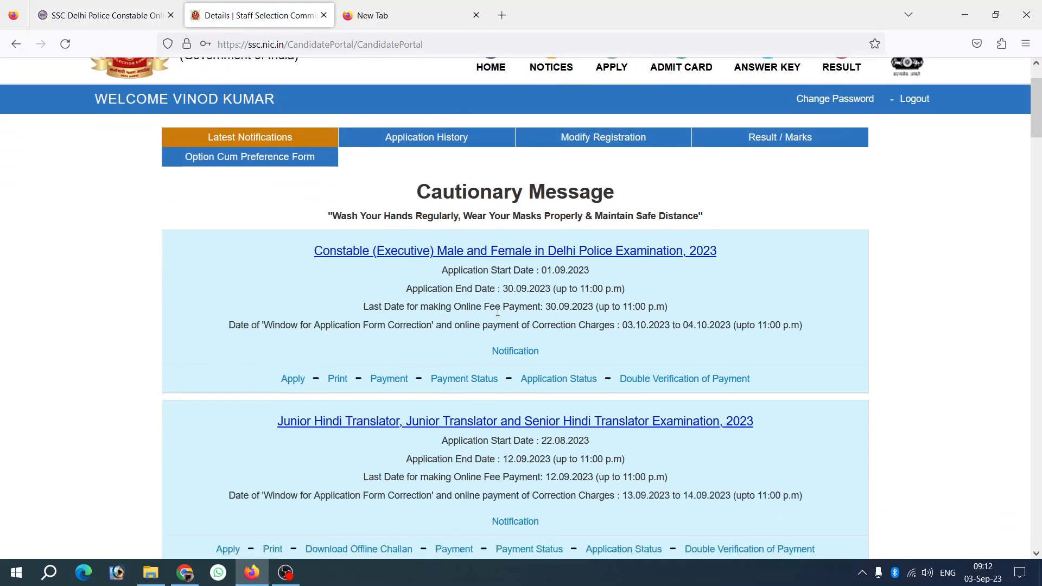
pyautogui.scroll(-3, 498, 316)
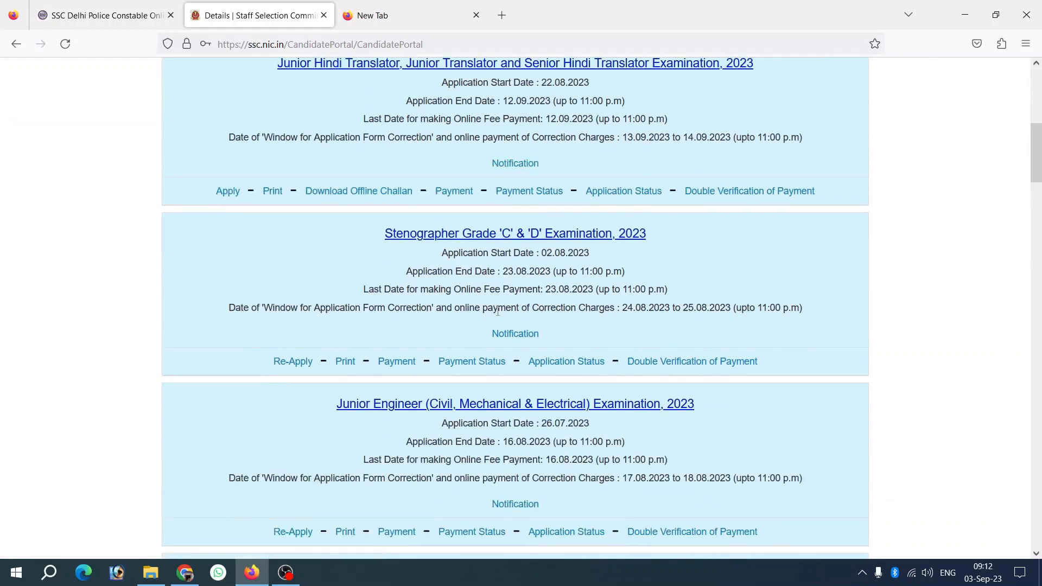
pyautogui.scroll(-3, 498, 312)
pyautogui.scroll(10, 498, 309)
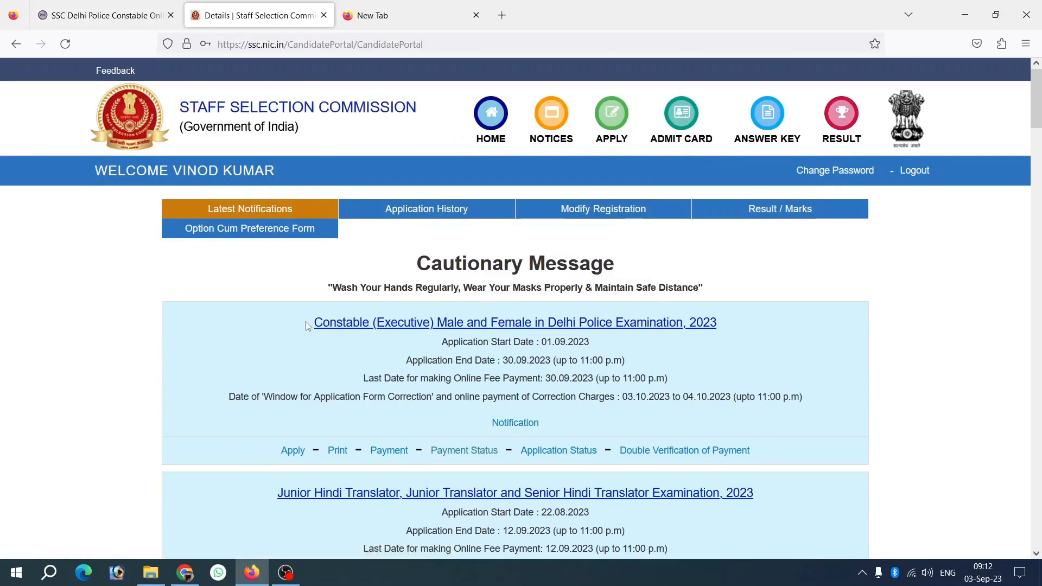
pyautogui.moveTo(313, 325); pyautogui.dragTo(725, 333)
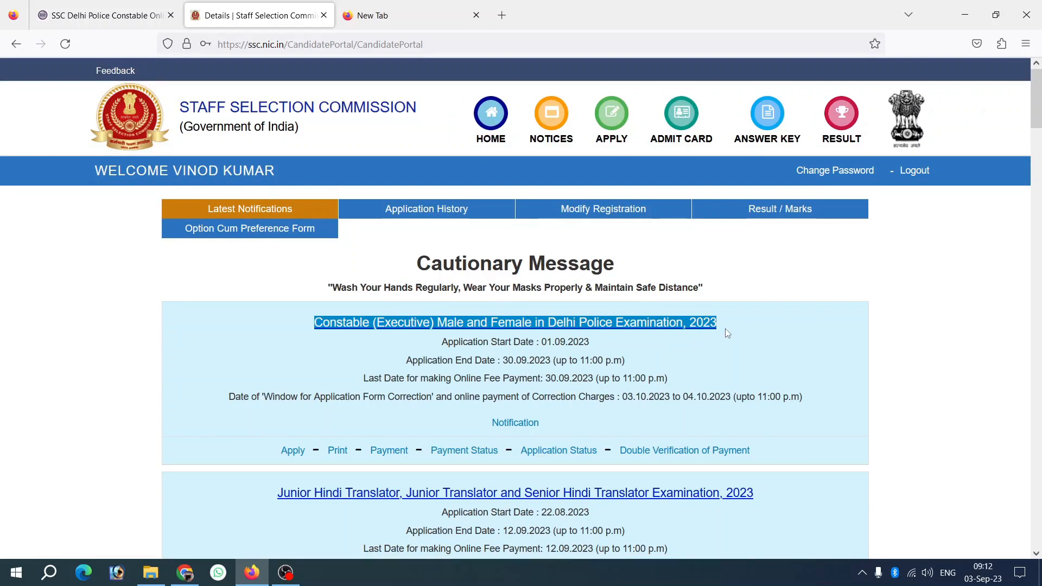
pyautogui.click(722, 323)
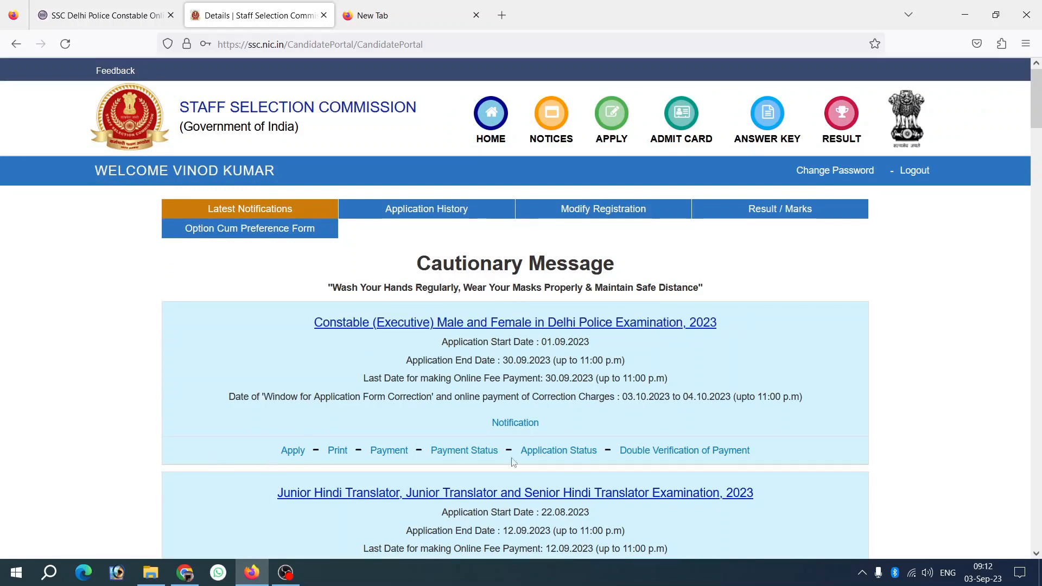
pyautogui.scroll(-3, 719, 420)
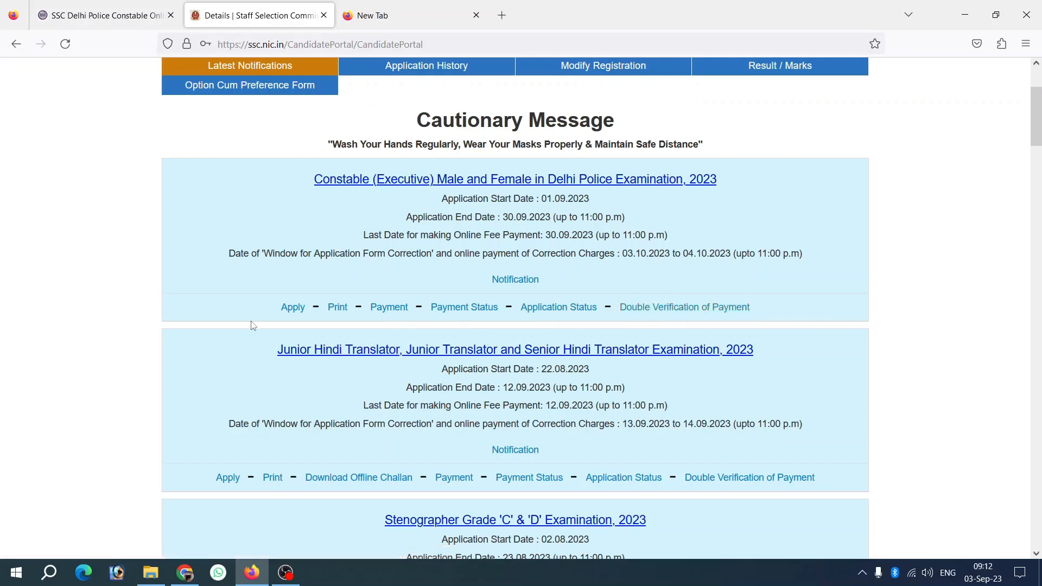
pyautogui.click(292, 308)
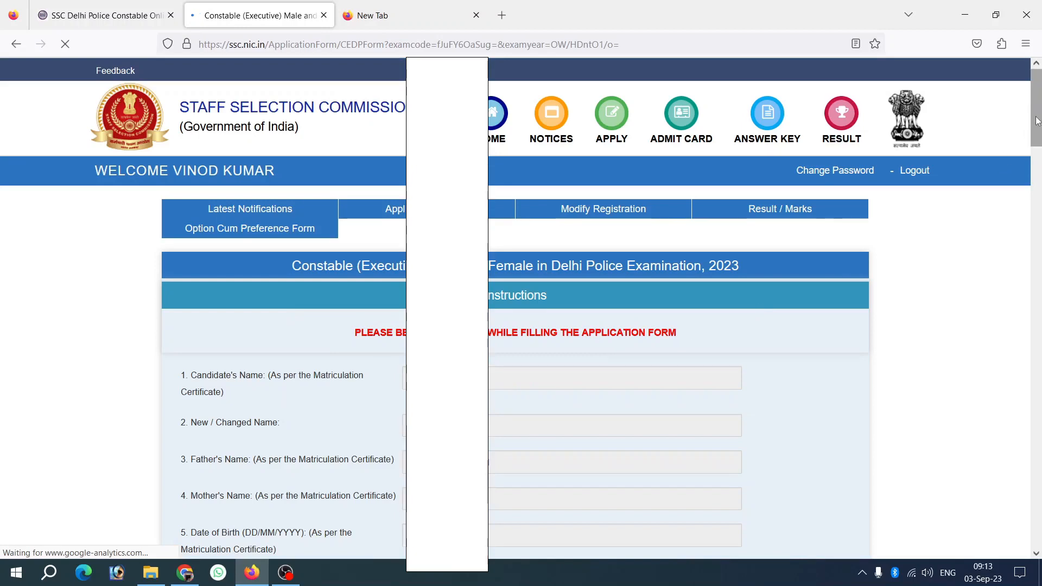
# Answer No to question 14, Whether Departmental Candidate of Delhi Police, in the application form.
pyautogui.moveTo(1038, 120); pyautogui.dragTo(1039, 222)
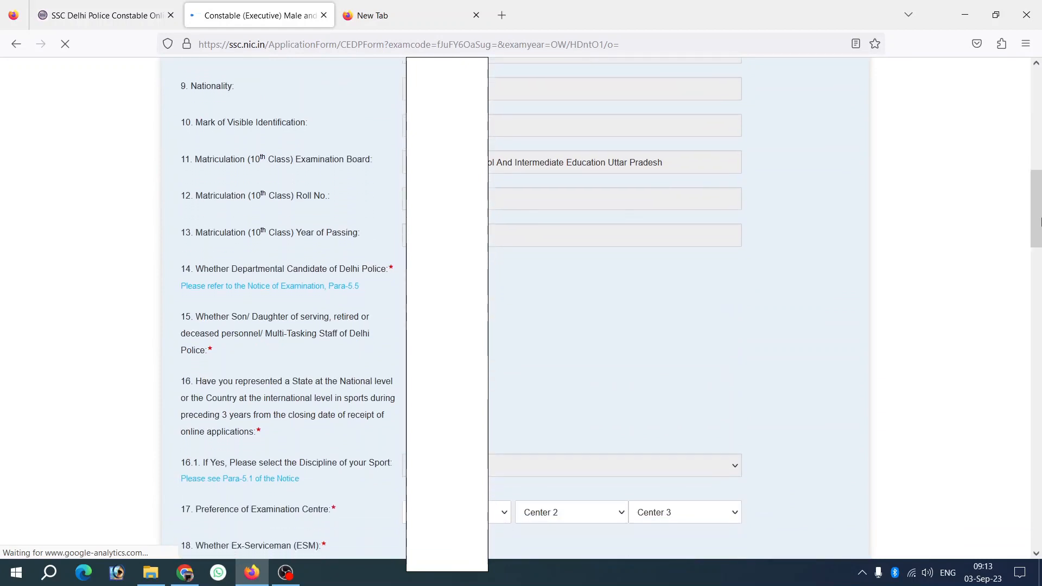
pyautogui.moveTo(191, 269); pyautogui.dragTo(346, 277)
pyautogui.click(495, 287)
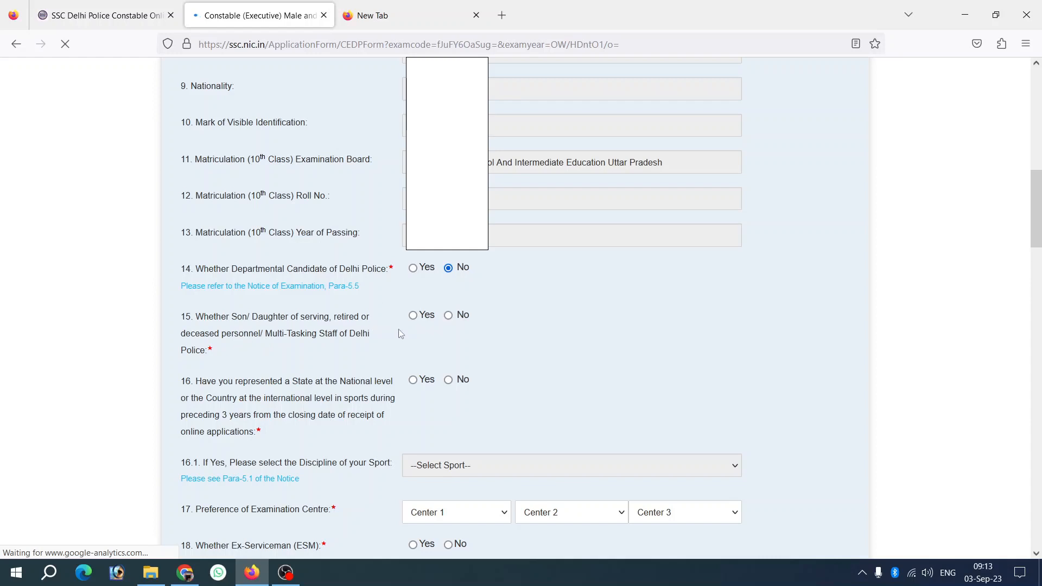
# Answer No to question 15 about Delhi Police personnel's children and question 16 about state or national sports representation.
pyautogui.click(448, 320)
pyautogui.scroll(-3, 433, 329)
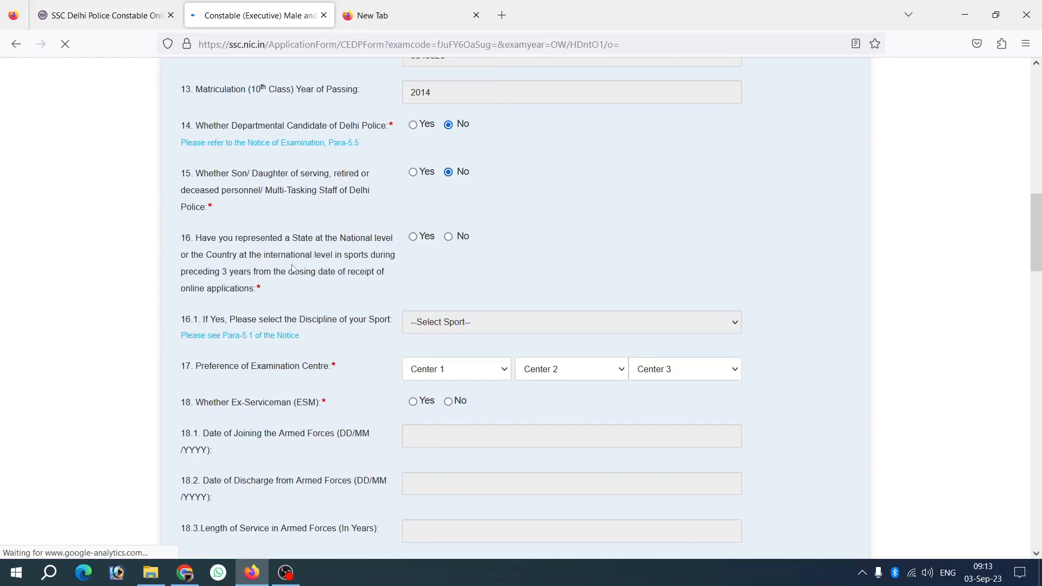
pyautogui.click(413, 237)
pyautogui.click(448, 238)
pyautogui.scroll(-1, 451, 271)
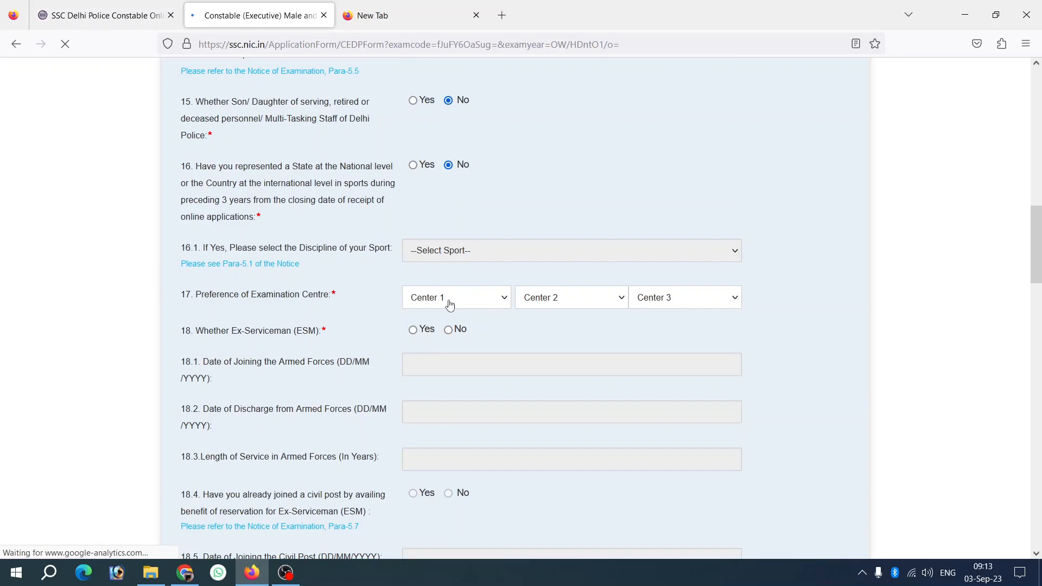
# Set the examination centre preferences to CR-Meerut(3011), CR-Bareilly(3005) and CR-Lucknow(3010), and answer No to question 18, Whether Ex-Serviceman.
pyautogui.scroll(-2, 449, 305)
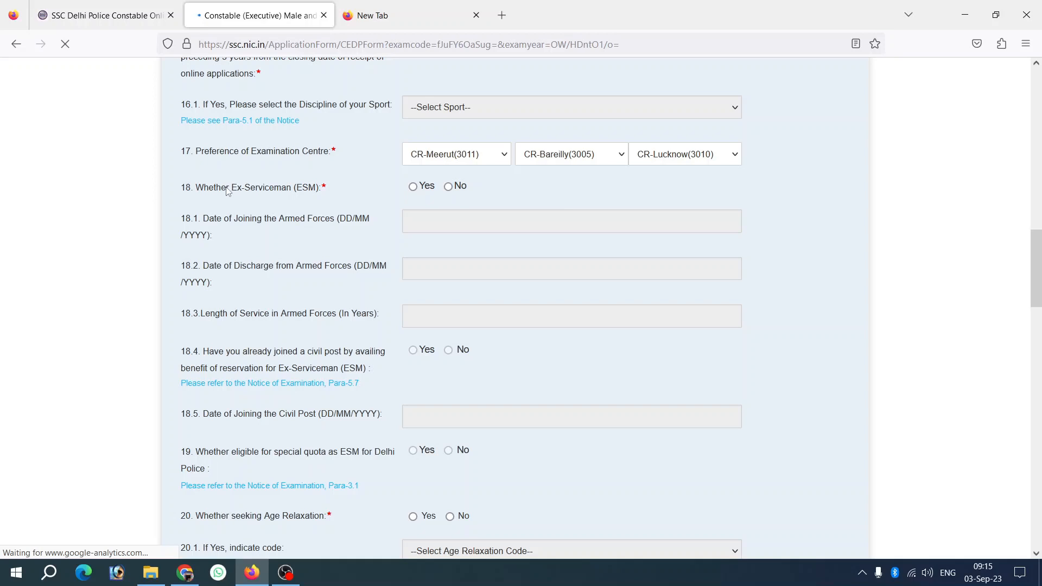
pyautogui.moveTo(236, 190); pyautogui.dragTo(263, 191)
pyautogui.click(287, 192)
pyautogui.click(413, 188)
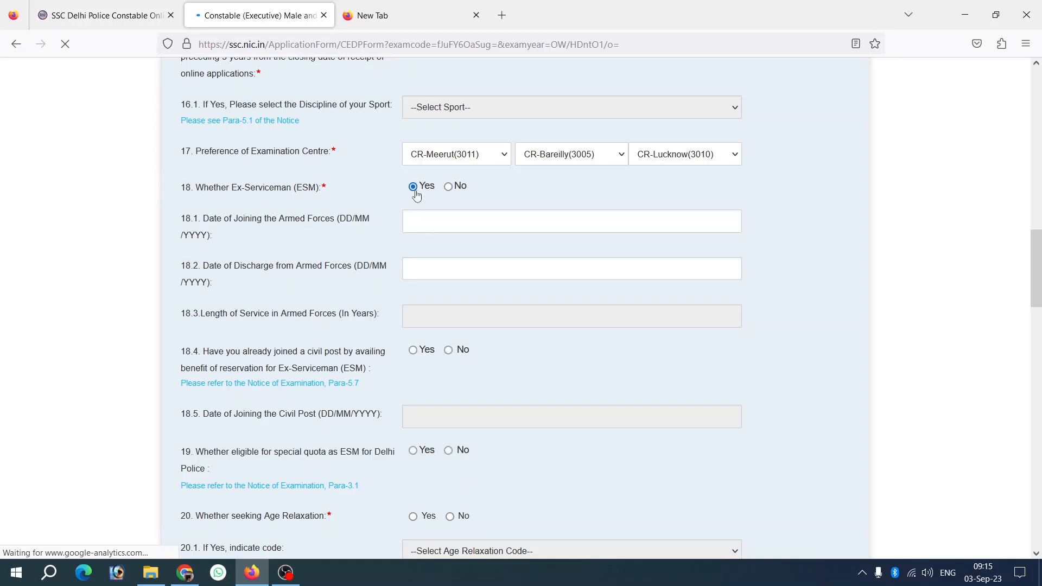
pyautogui.click(448, 187)
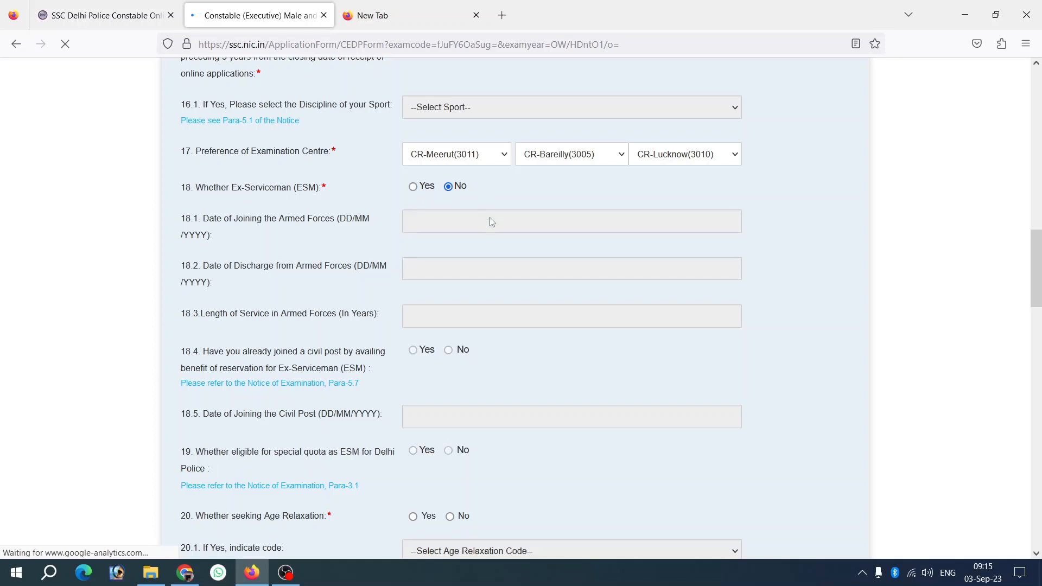
# Review the ex-serviceman follow-up questions 18.1 to 18.5 and question 19 on the special Delhi Police quota.
pyautogui.scroll(-3, 488, 221)
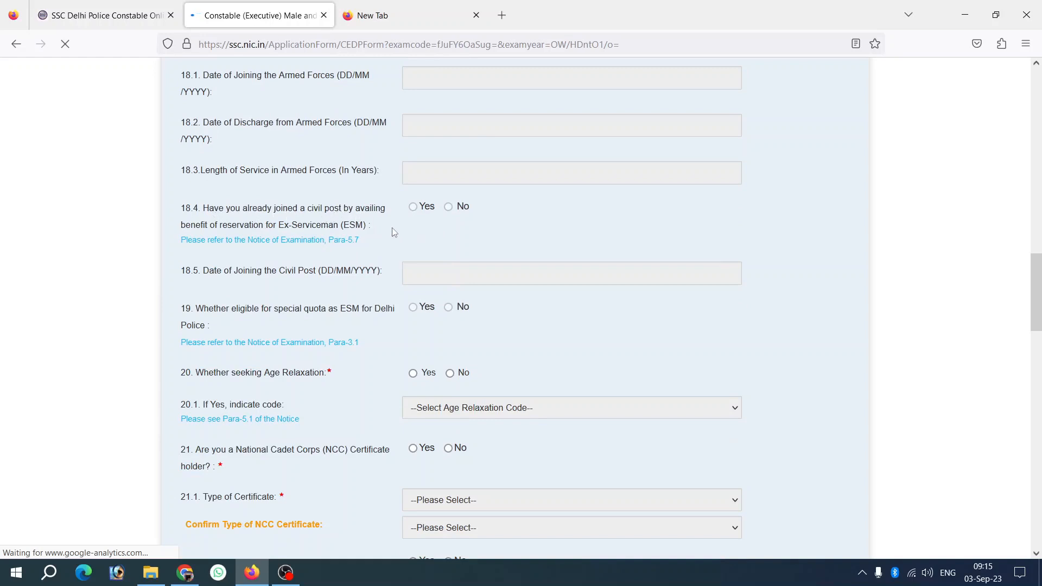
pyautogui.moveTo(225, 207); pyautogui.dragTo(410, 231)
pyautogui.click(428, 217)
pyautogui.scroll(-2, 448, 208)
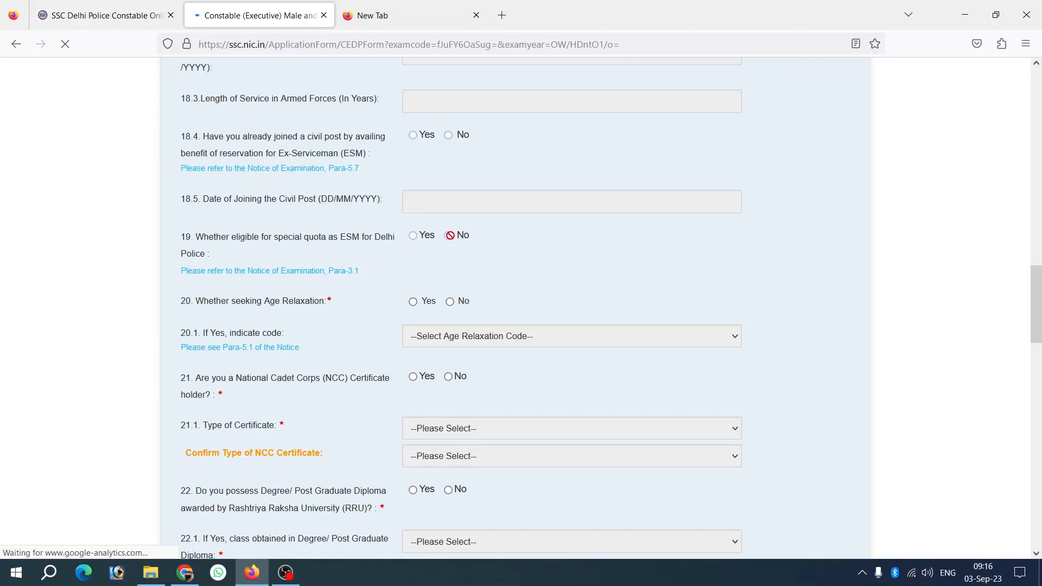
pyautogui.scroll(2, 450, 235)
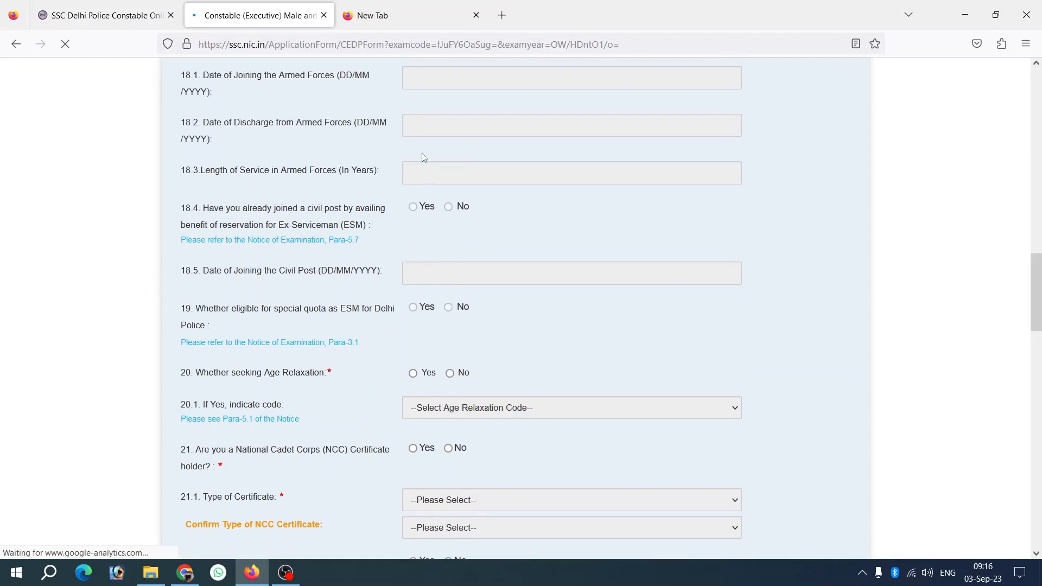
pyautogui.scroll(-2, 456, 240)
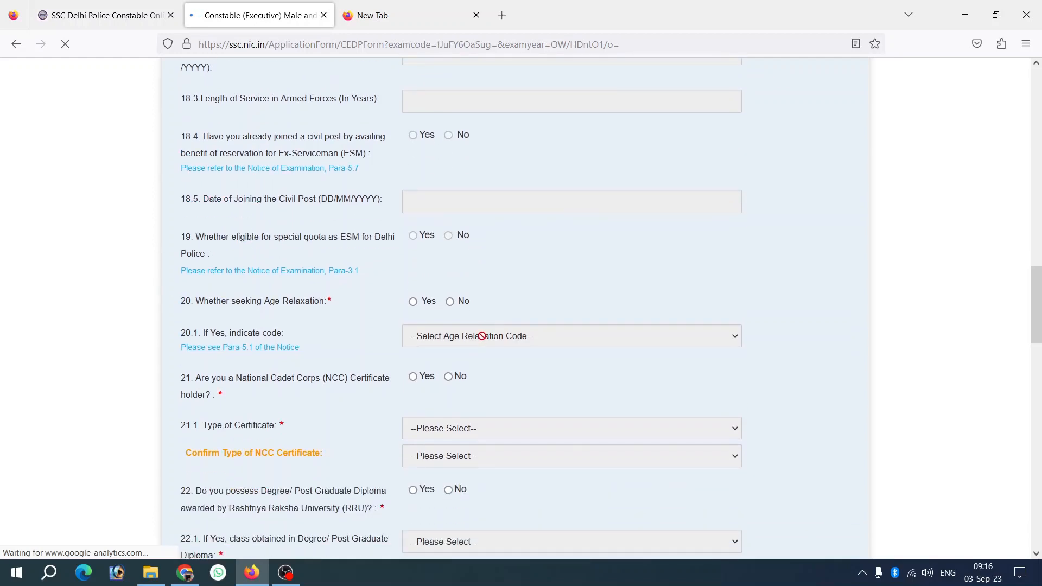
# Read question 20 on age relaxation, then check the age limit and SC/ST relaxation in the Final_Notice_CEDP2023_01092023.pdf in Chrome.
pyautogui.moveTo(197, 307); pyautogui.dragTo(339, 311)
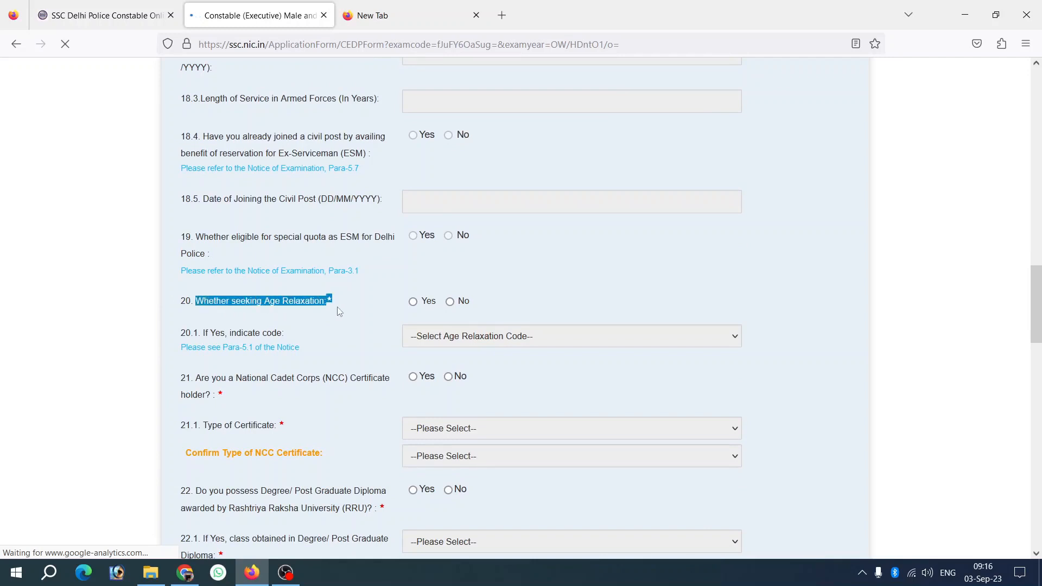
pyautogui.click(333, 317)
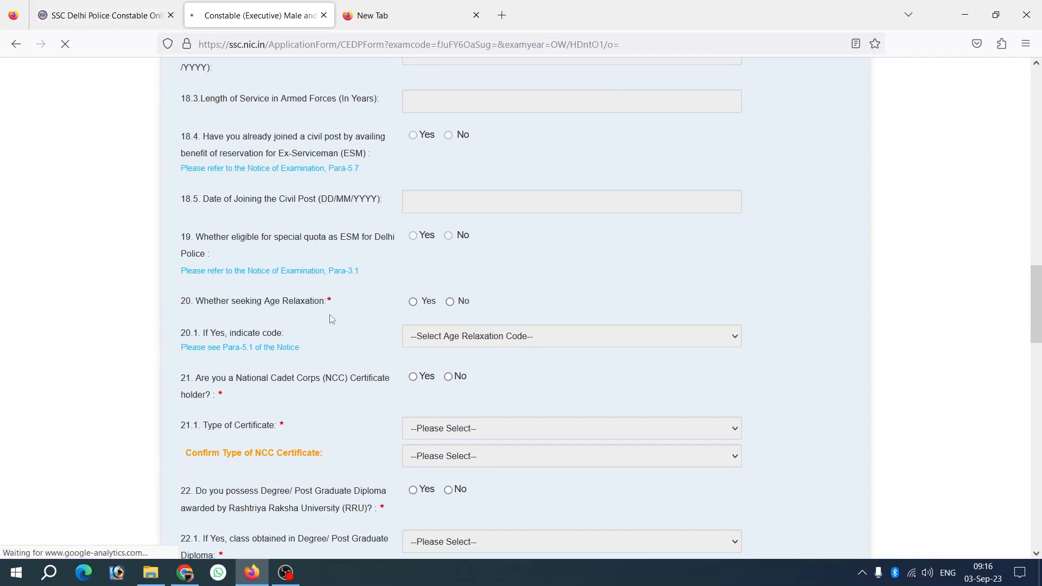
pyautogui.hotkey('alt', 'Tab')
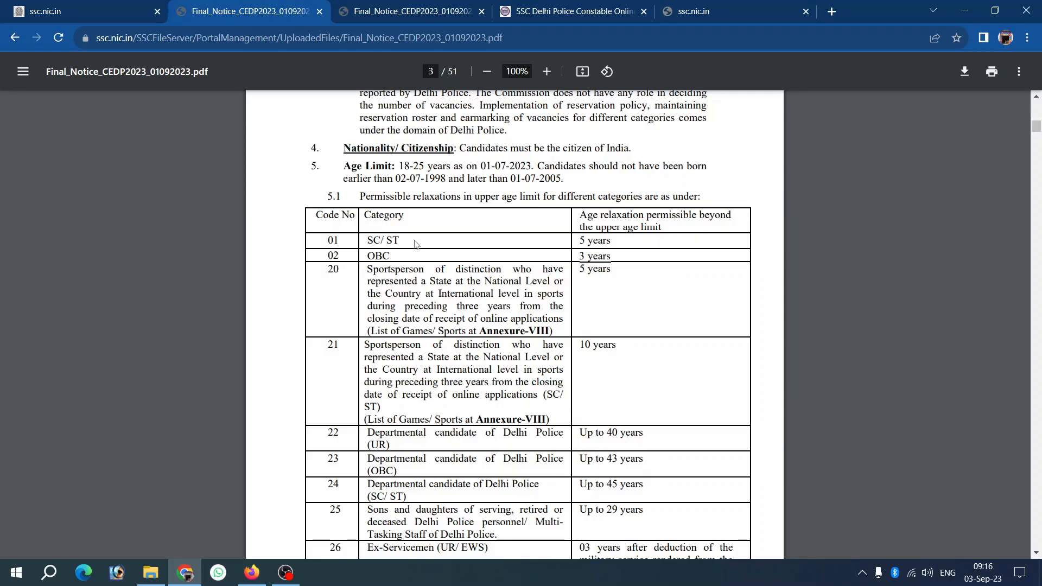
pyautogui.moveTo(580, 242); pyautogui.dragTo(615, 244)
pyautogui.moveTo(401, 165)
pyautogui.mouseDown()
pyautogui.moveTo(435, 166)
pyautogui.moveTo(419, 165)
pyautogui.mouseUp()
pyautogui.click(526, 251)
pyautogui.moveTo(582, 241); pyautogui.dragTo(615, 241)
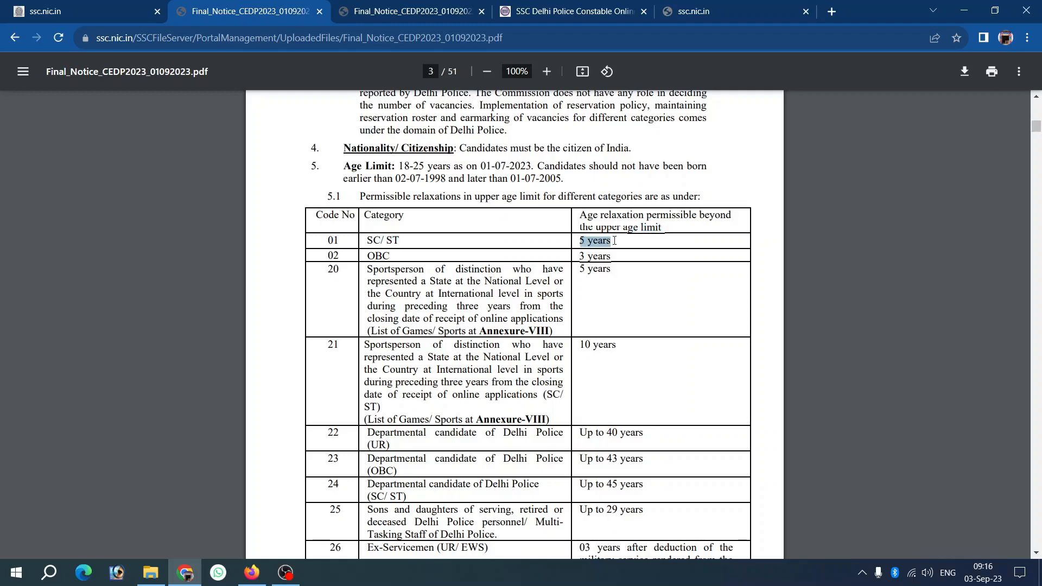
# Check the OBC and sportsperson age relaxations and the earliest permitted birth date in section 5 of the notice.
pyautogui.moveTo(369, 258); pyautogui.dragTo(401, 257)
pyautogui.click(402, 256)
pyautogui.moveTo(580, 252); pyautogui.dragTo(608, 259)
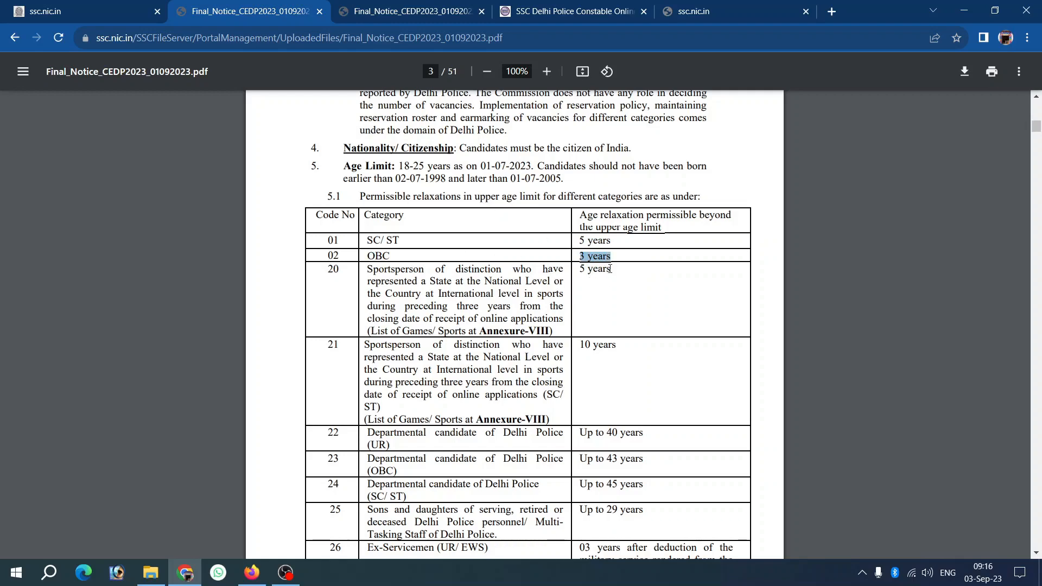
pyautogui.click(608, 258)
pyautogui.moveTo(576, 257); pyautogui.dragTo(619, 256)
pyautogui.click(624, 290)
pyautogui.moveTo(396, 179); pyautogui.dragTo(447, 180)
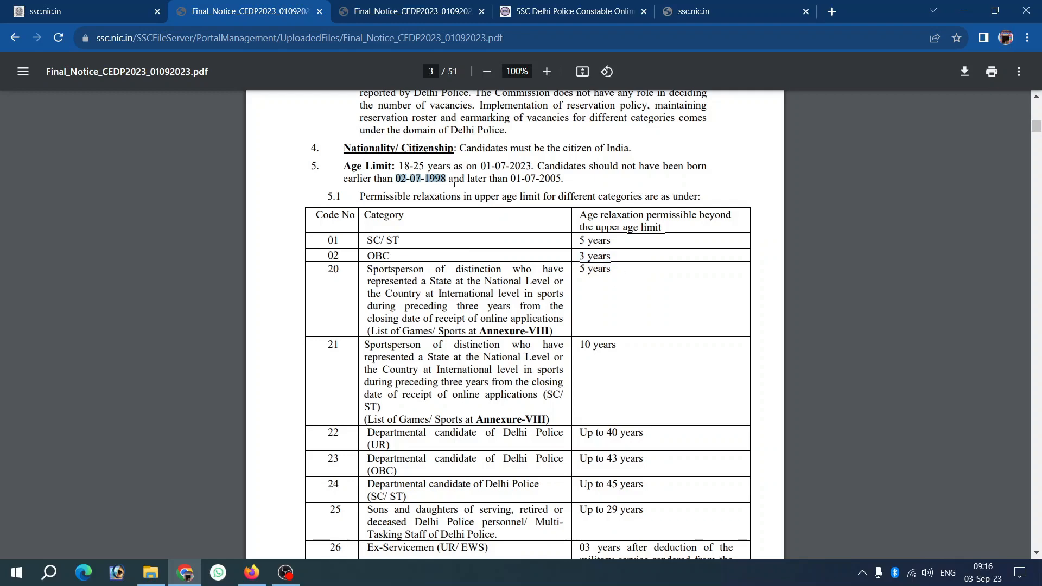
pyautogui.click(465, 183)
pyautogui.moveTo(580, 276); pyautogui.dragTo(612, 275)
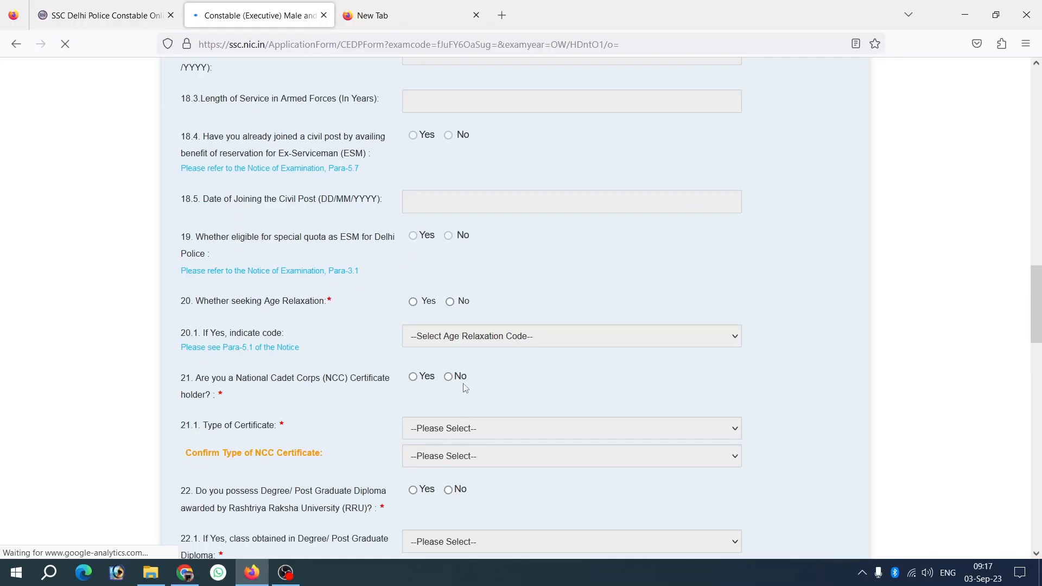
# Return to the application form in Firefox, view the available age relaxation codes, and answer No to question 20, Whether seeking Age Relaxation.
pyautogui.click(450, 302)
pyautogui.scroll(-1, 493, 360)
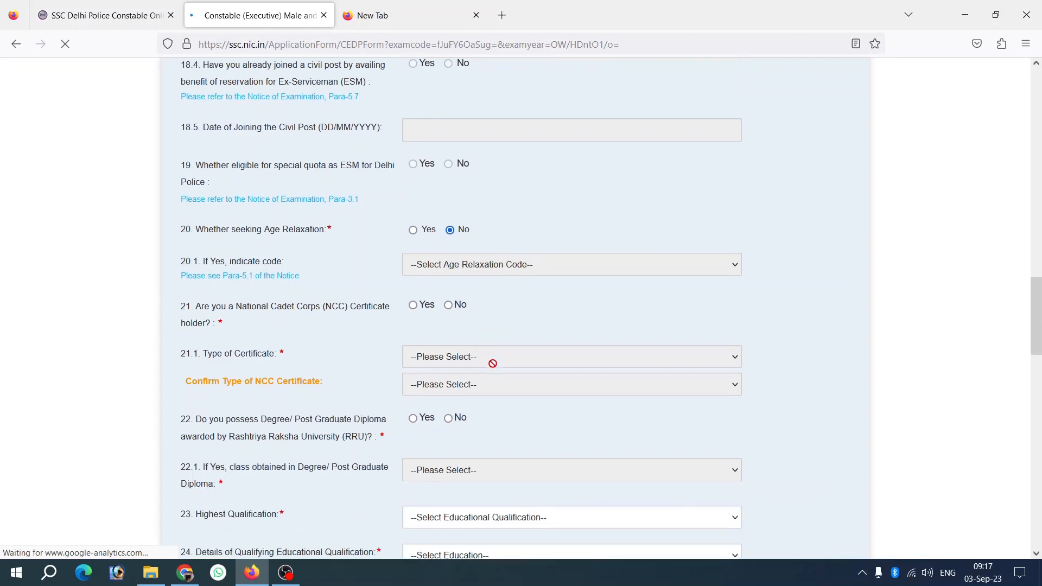
pyautogui.scroll(1, 434, 233)
pyautogui.click(414, 302)
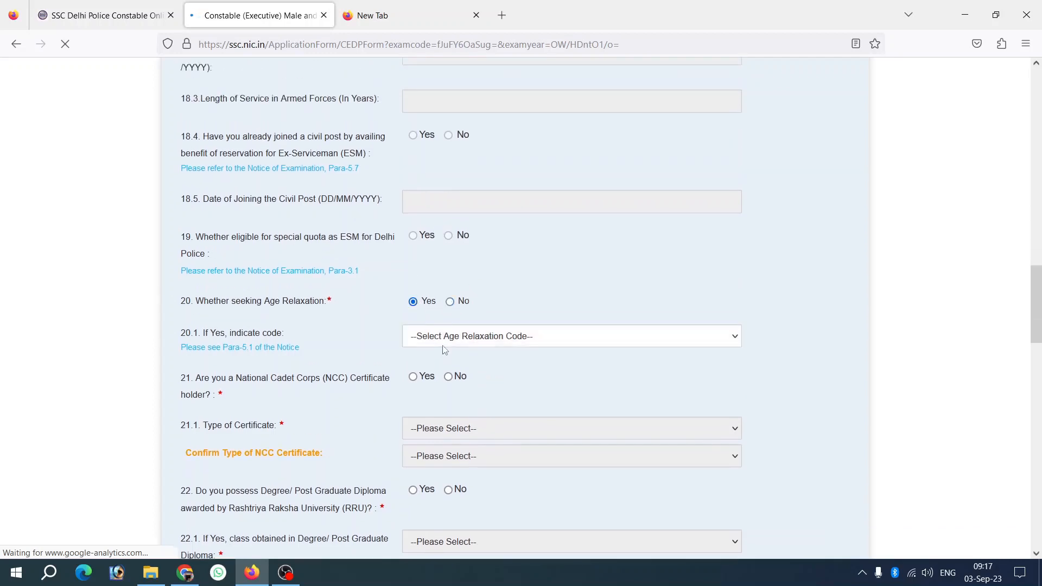
pyautogui.click(446, 341)
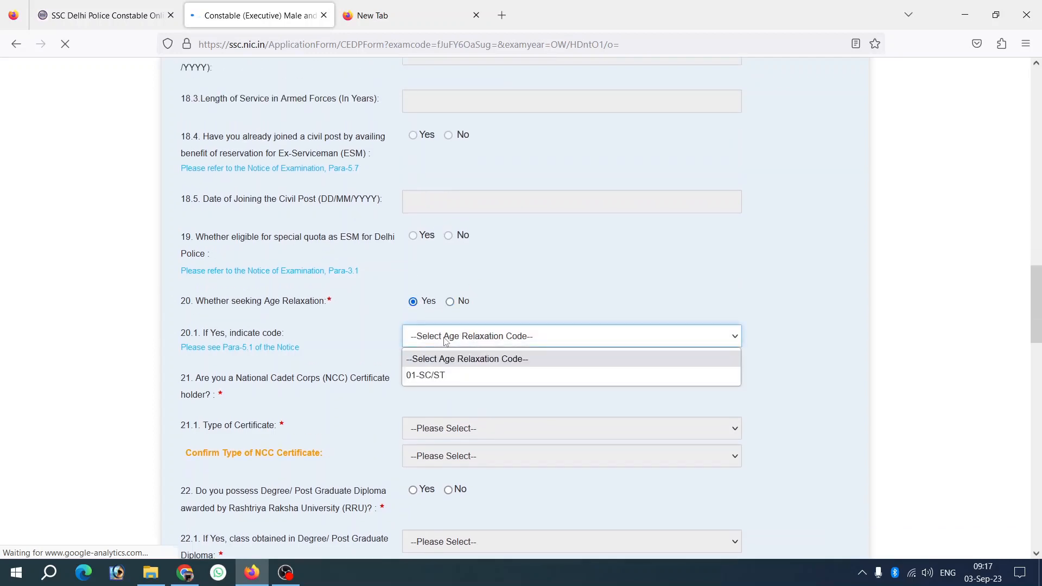
pyautogui.click(446, 340)
pyautogui.click(450, 302)
# View the NCC certificate type options and answer No to question 21, National Cadet Corps (NCC) Certificate holder.
pyautogui.scroll(-2, 499, 333)
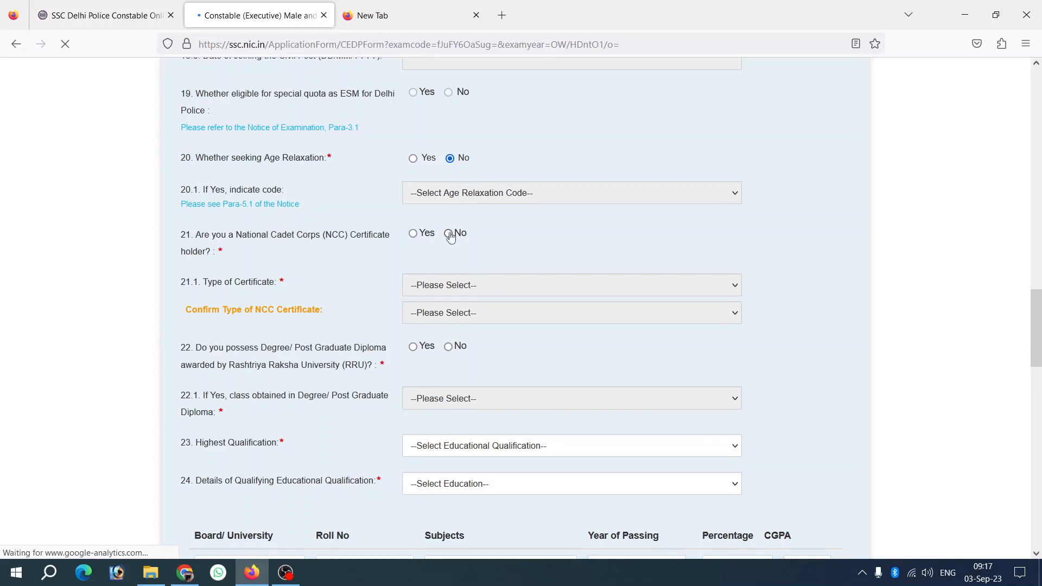
pyautogui.click(413, 235)
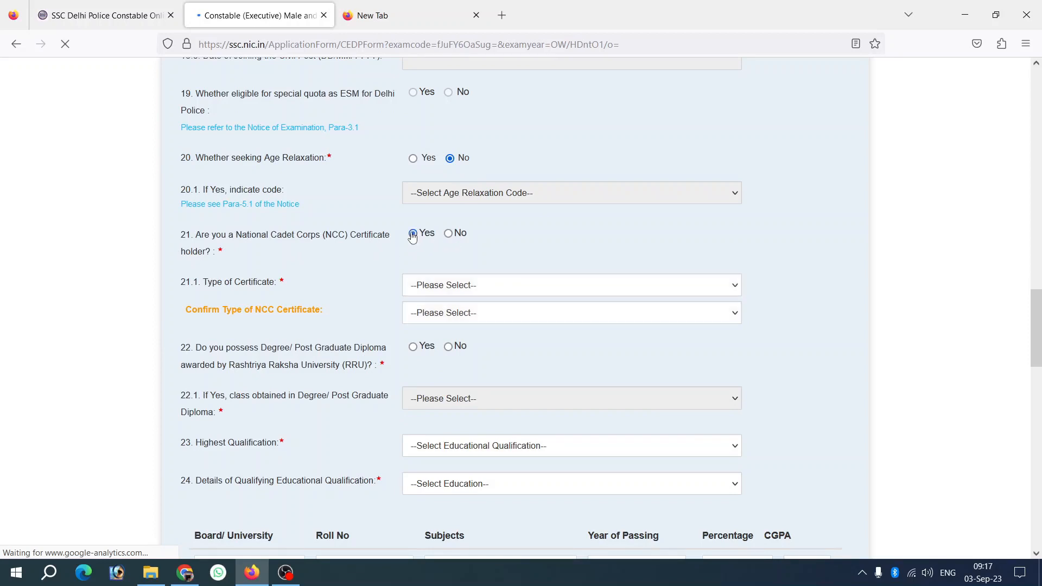
pyautogui.click(426, 286)
pyautogui.click(426, 287)
pyautogui.click(438, 319)
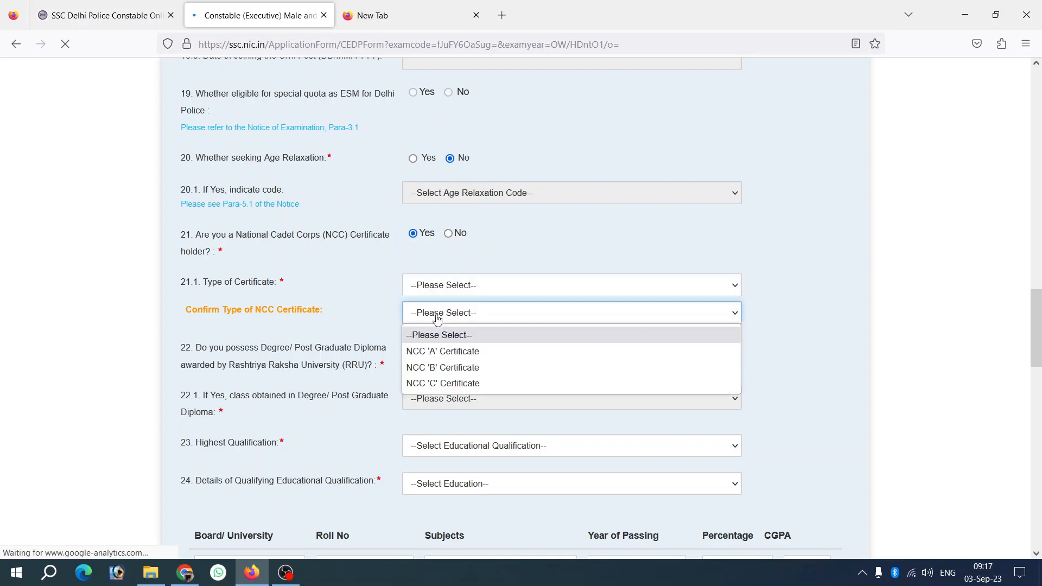
pyautogui.click(358, 302)
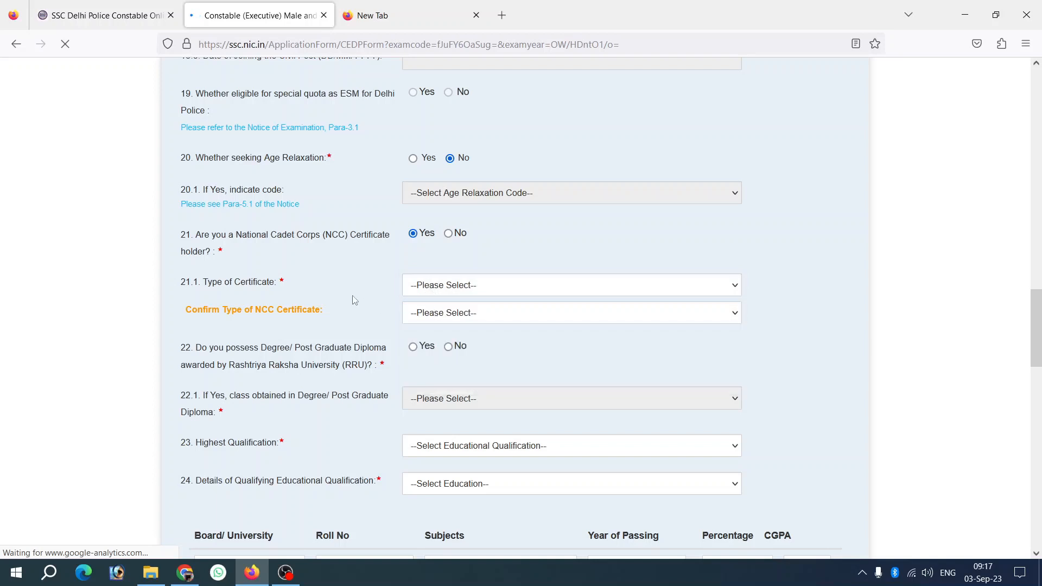
pyautogui.click(449, 235)
# Answer No to question 22 on possessing a Degree/Post Graduate Diploma awarded by Rashtriya Raksha University (RRU).
pyautogui.scroll(-1, 483, 295)
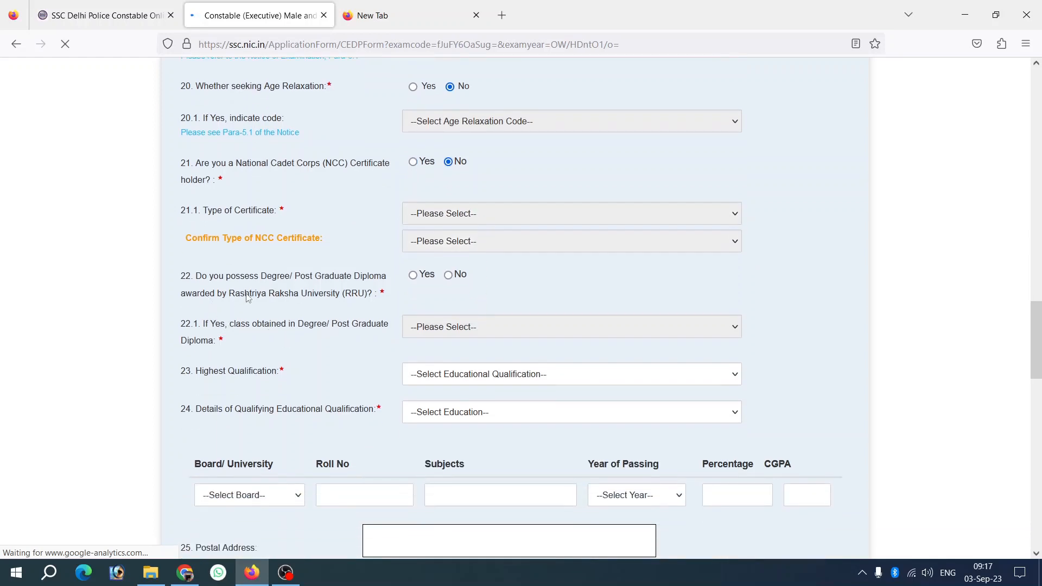
pyautogui.click(413, 275)
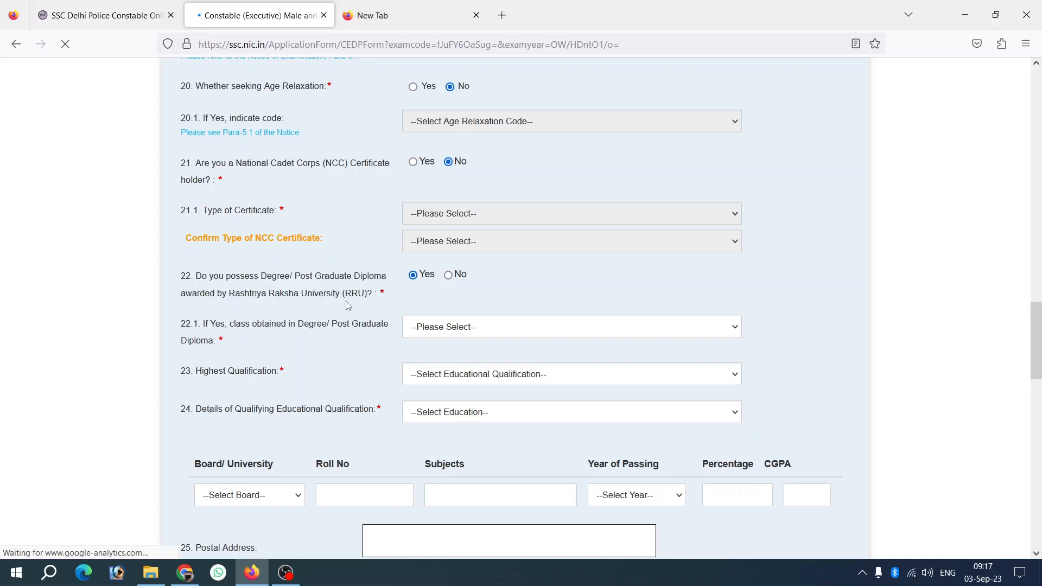
pyautogui.moveTo(226, 294); pyautogui.dragTo(359, 293)
pyautogui.click(375, 293)
pyautogui.click(448, 275)
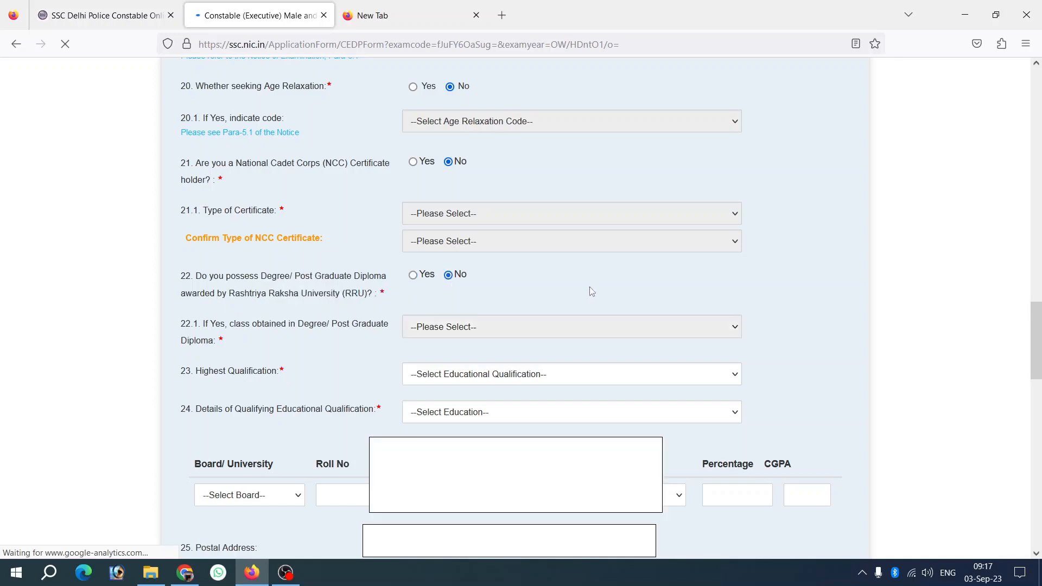
# Look through the qualification options and set question 23, Highest Qualification, to Intermediate/ Higher Secondary/ 10+2(2).
pyautogui.scroll(-2, 589, 291)
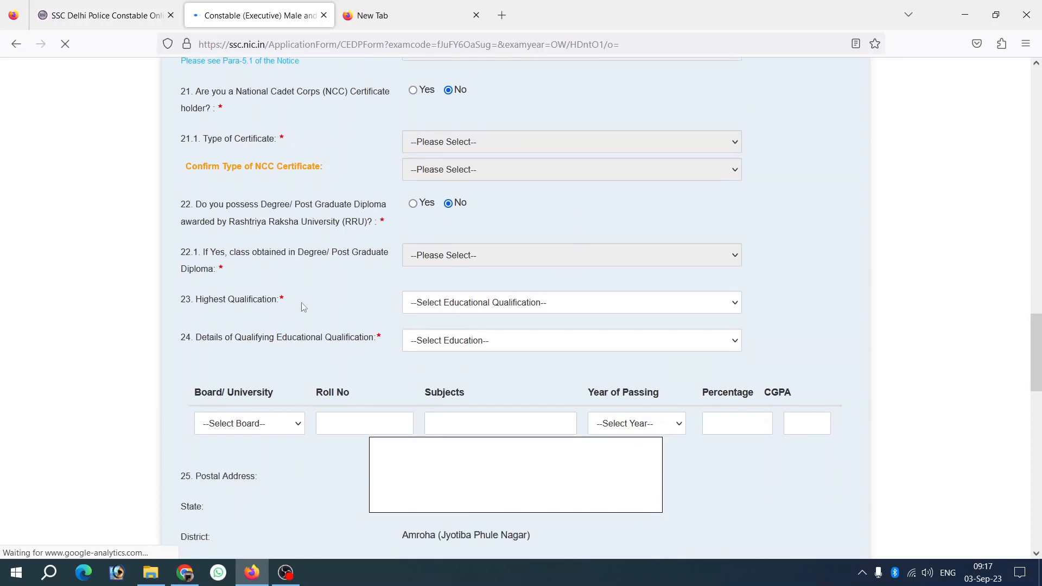
pyautogui.click(449, 304)
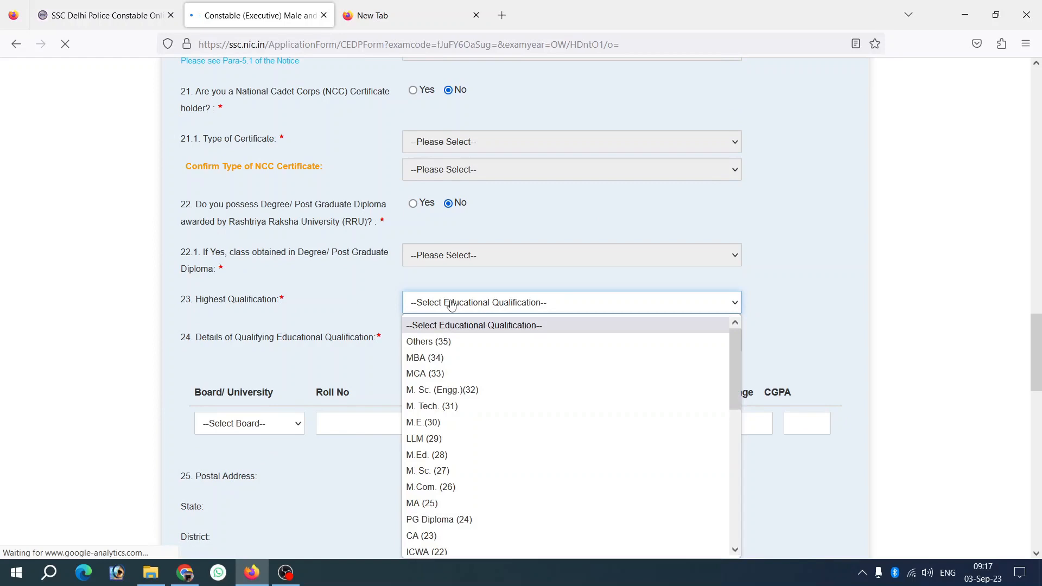
pyautogui.scroll(-7, 483, 389)
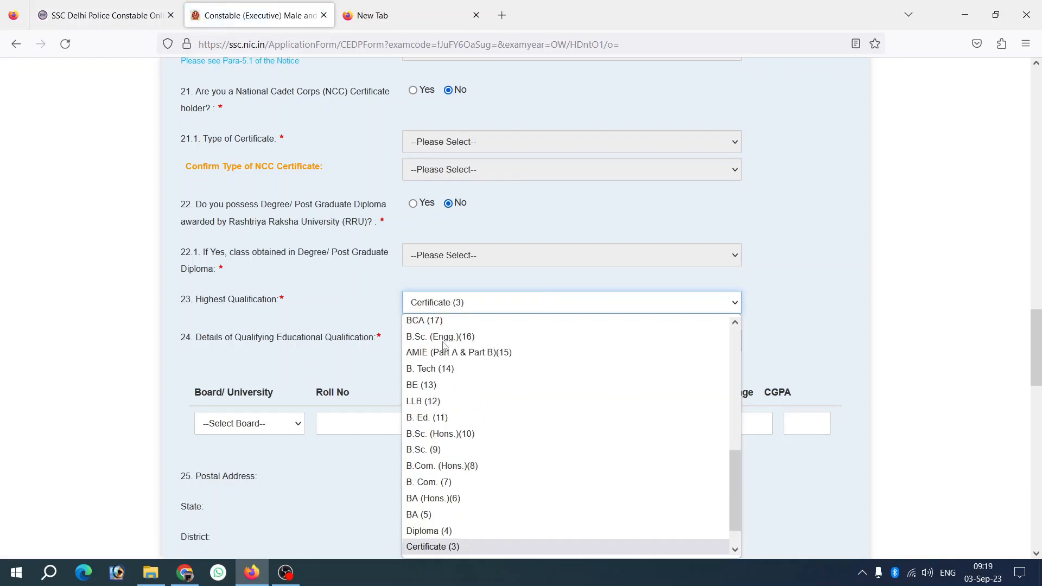
pyautogui.scroll(-1, 448, 478)
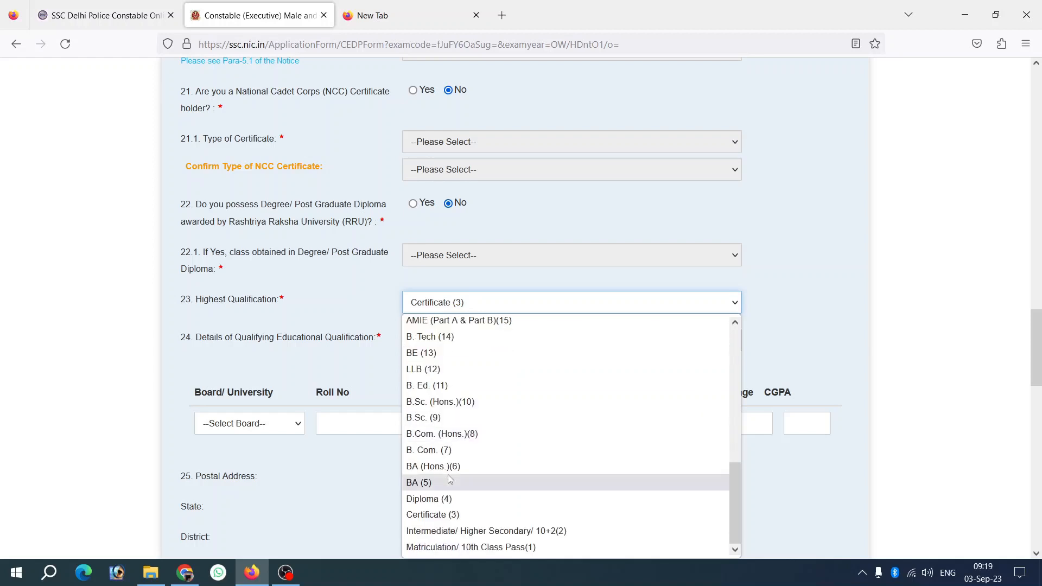
pyautogui.scroll(3, 444, 325)
pyautogui.scroll(-3, 480, 367)
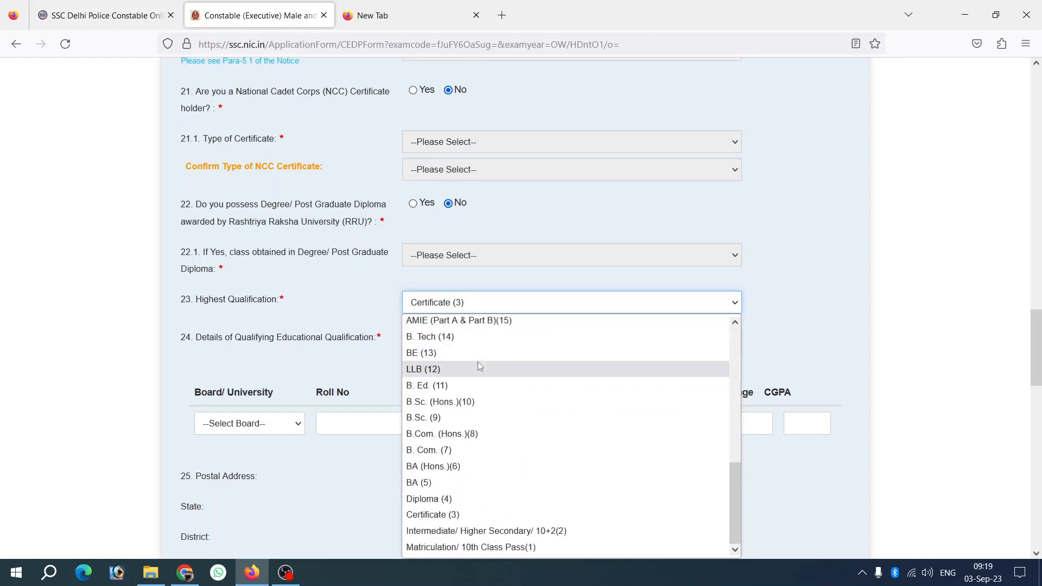
pyautogui.click(504, 531)
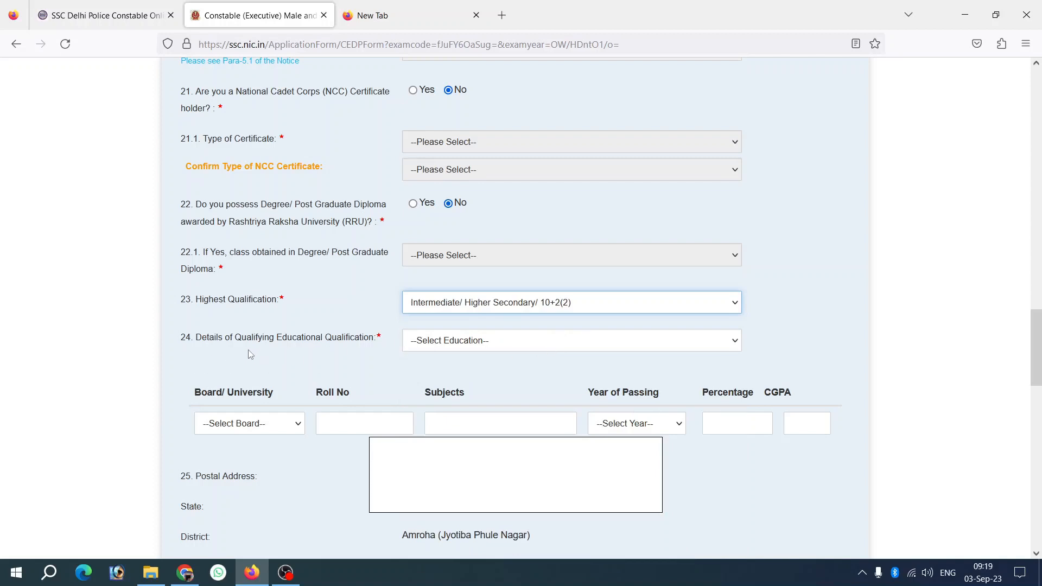
# Set question 24, Details of Qualifying Educational Qualification, to 12th and choose Board of High School And Intermediate Education Uttar Pradesh as the board.
pyautogui.click(438, 348)
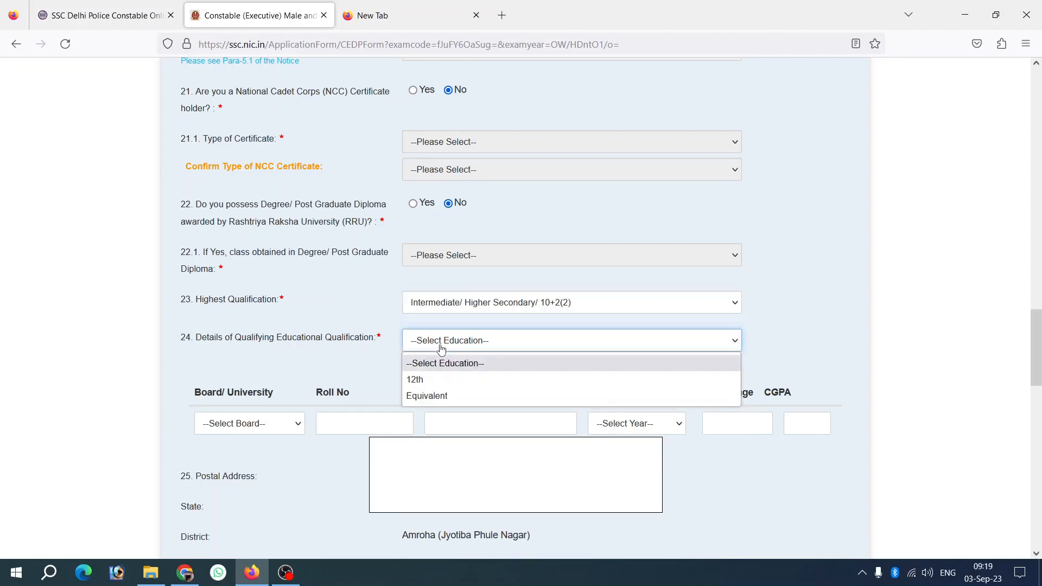
pyautogui.click(425, 382)
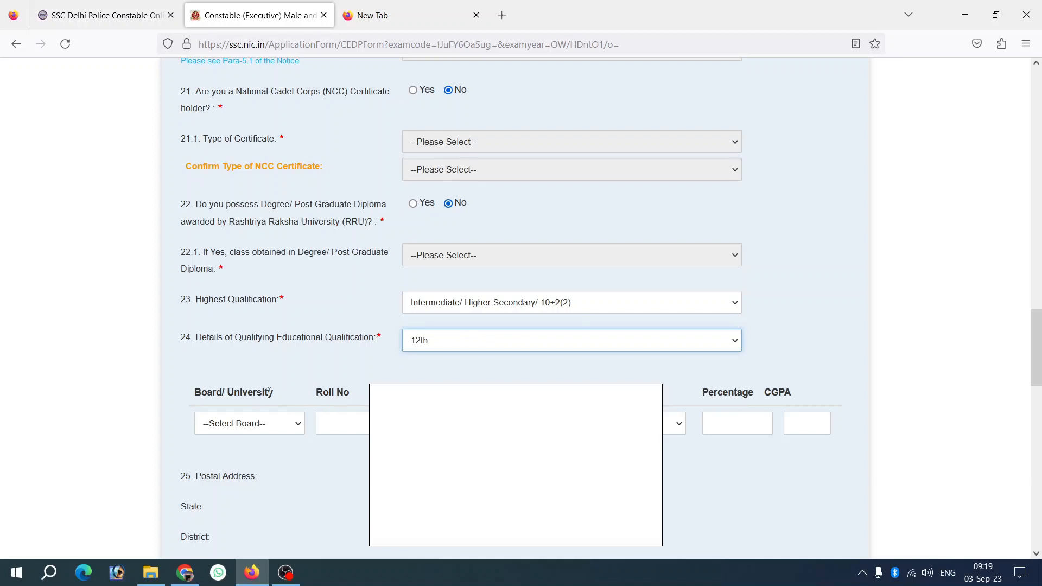
pyautogui.scroll(-1, 260, 410)
pyautogui.click(257, 353)
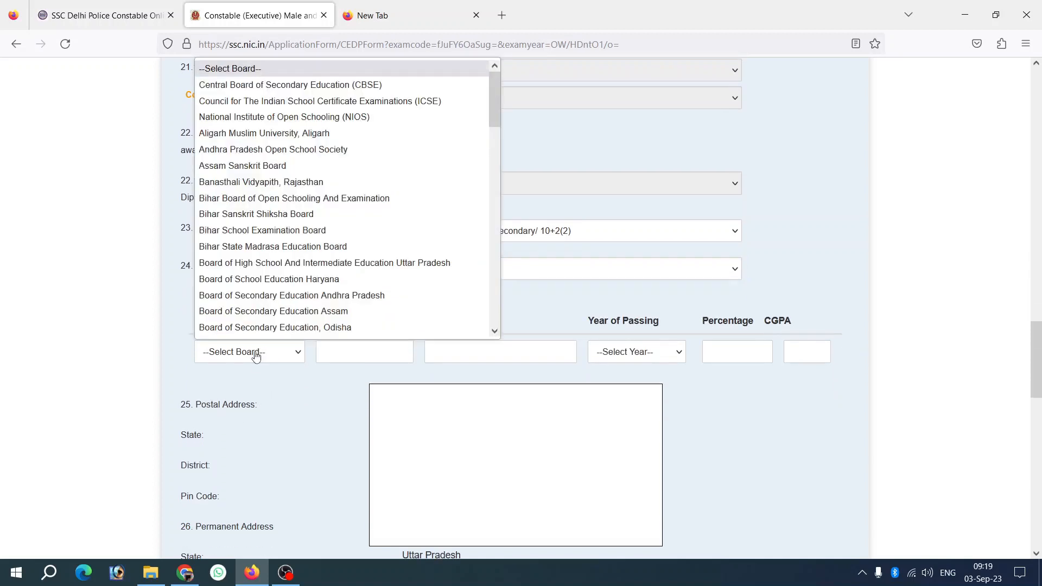
pyautogui.click(259, 264)
# Fill in the 12th roll number, subjects including PHYSICS CHEMISTRY BIOLOGY, year of passing 2016 and percentage 80.2.
pyautogui.click(351, 357)
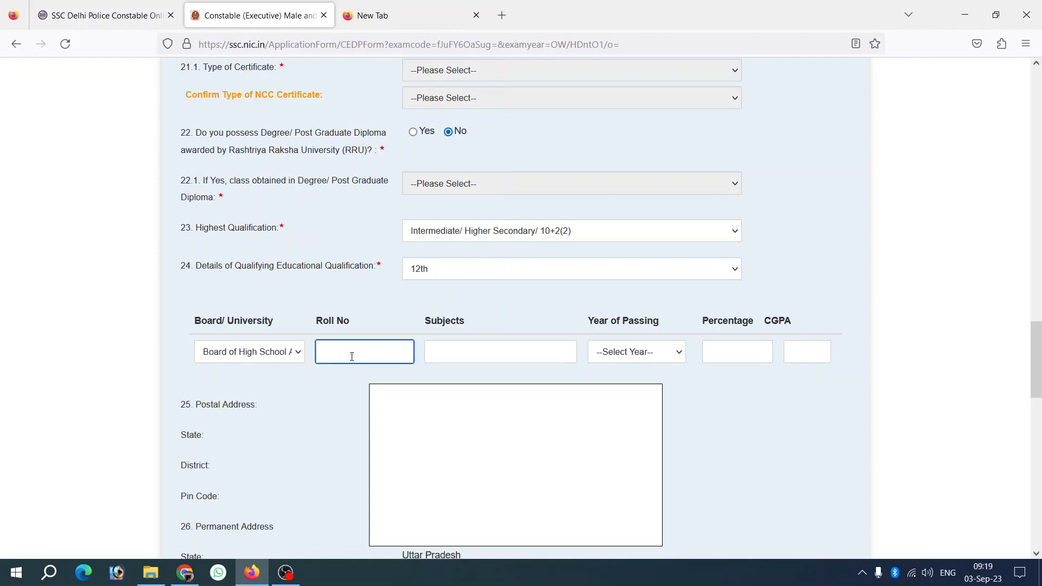
pyautogui.click(446, 360)
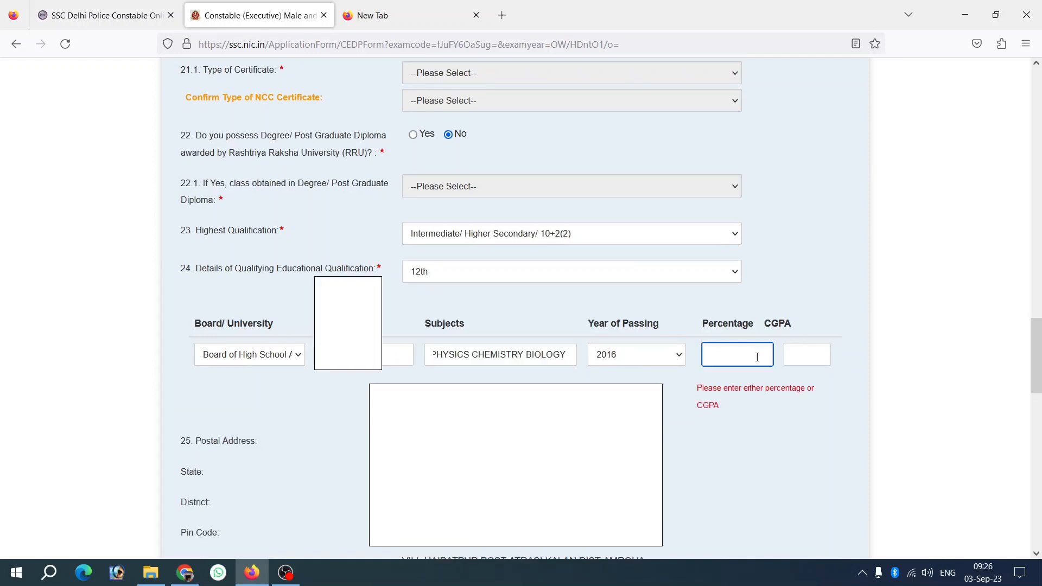
pyautogui.write('80.2')
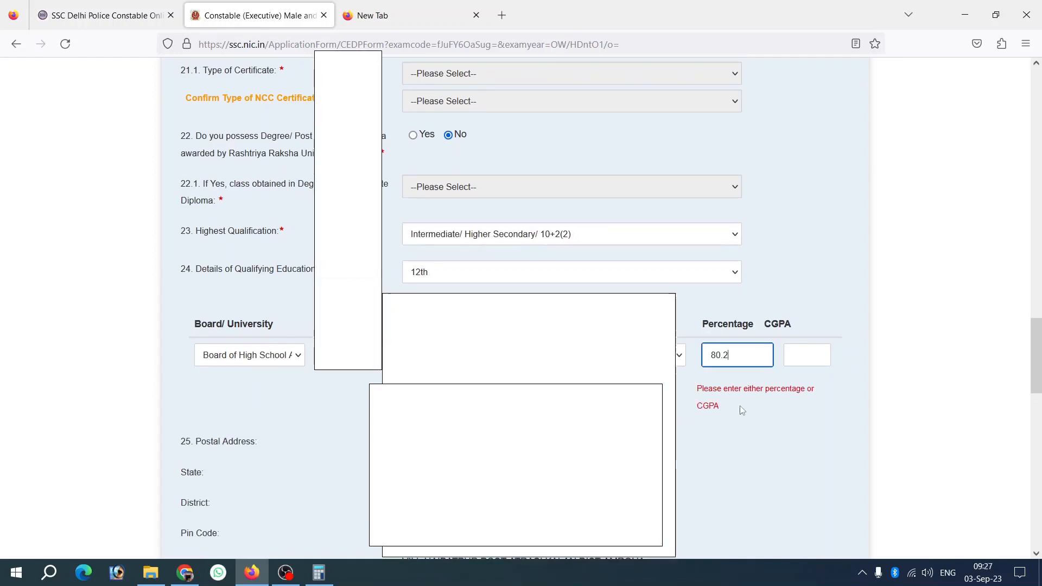
pyautogui.click(740, 405)
# Check the photograph and signature upload requirements, and examine the acceptable and unacceptable photograph specimens in the Final_Notice_CEDP2023_01092023.pdf notice open in Chrome.
pyautogui.scroll(-2, 767, 381)
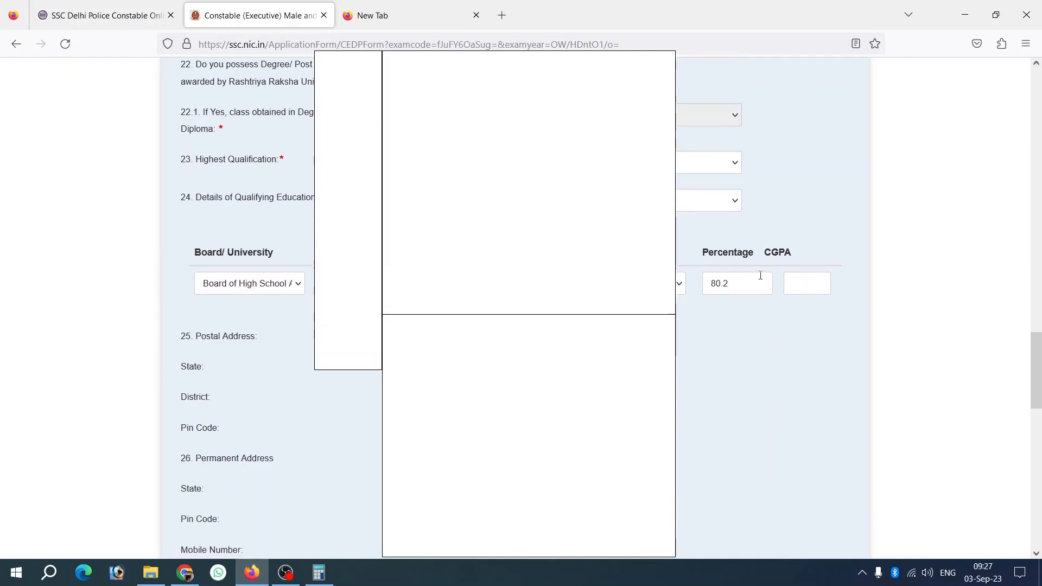
pyautogui.scroll(-5, 760, 274)
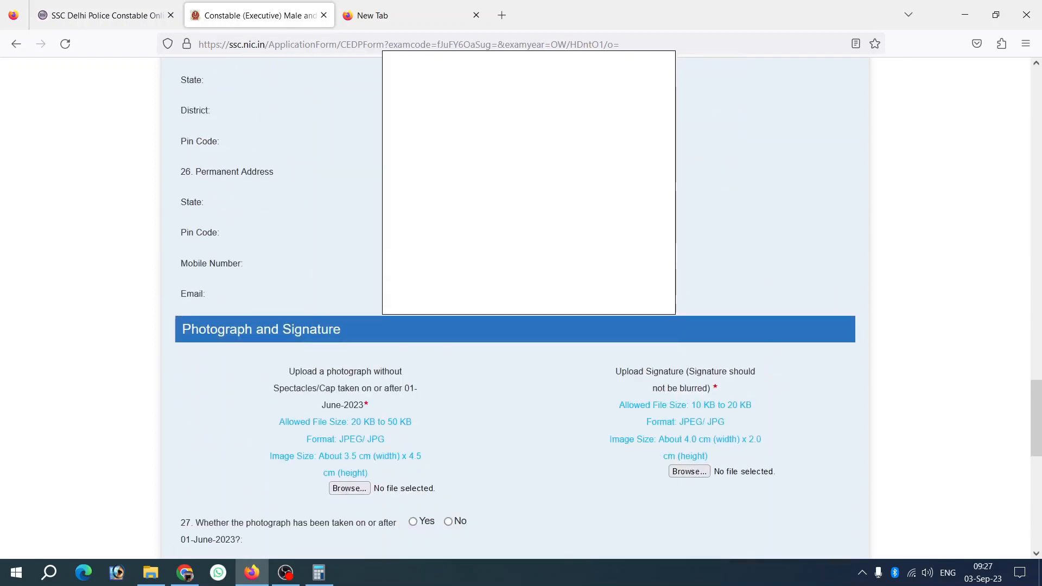
pyautogui.scroll(-1, 422, 327)
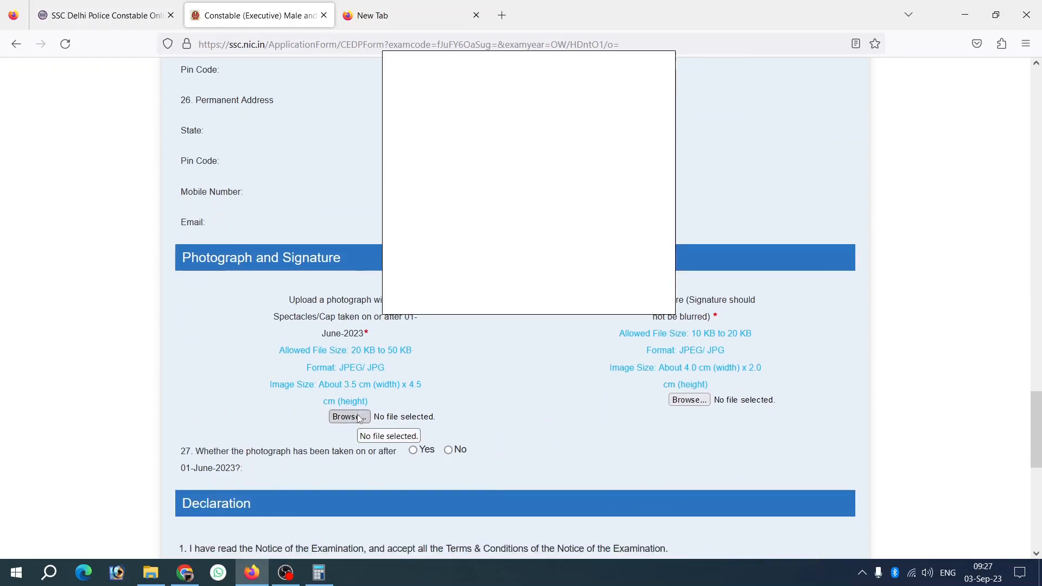
pyautogui.click(185, 572)
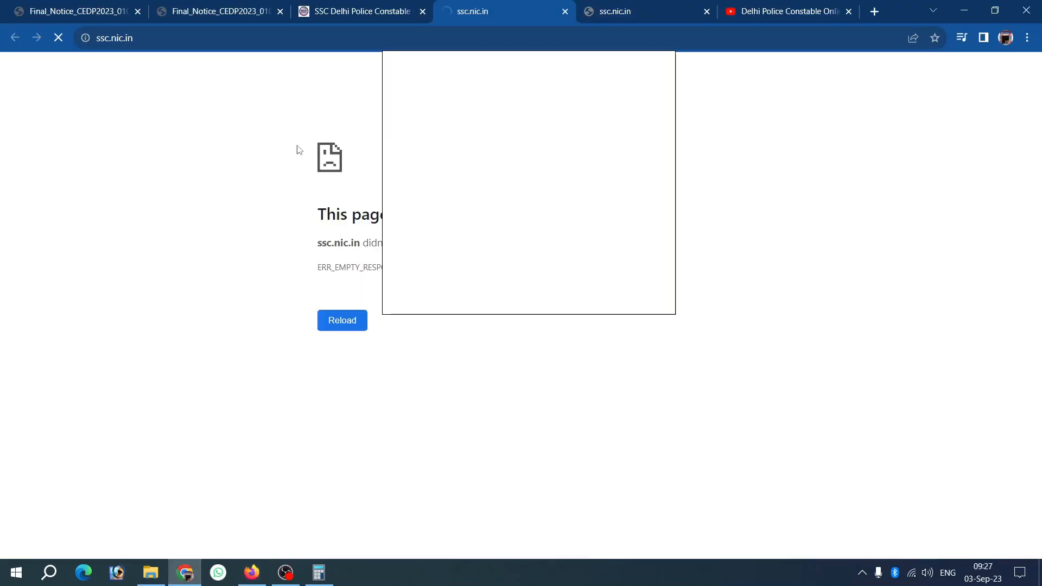
pyautogui.click(232, 6)
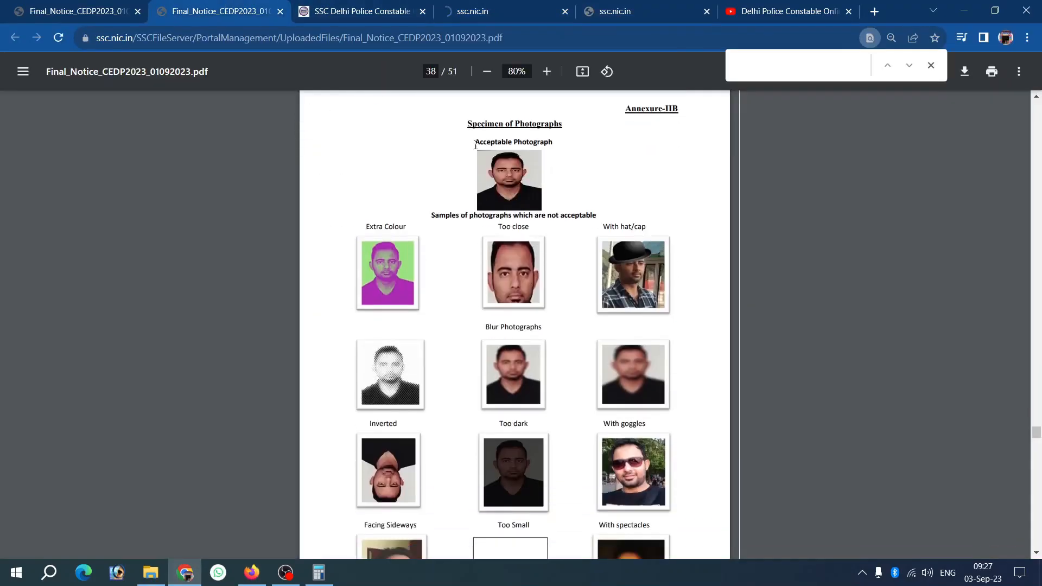
pyautogui.moveTo(476, 145); pyautogui.dragTo(506, 155)
pyautogui.click(425, 219)
pyautogui.scroll(-3, 402, 337)
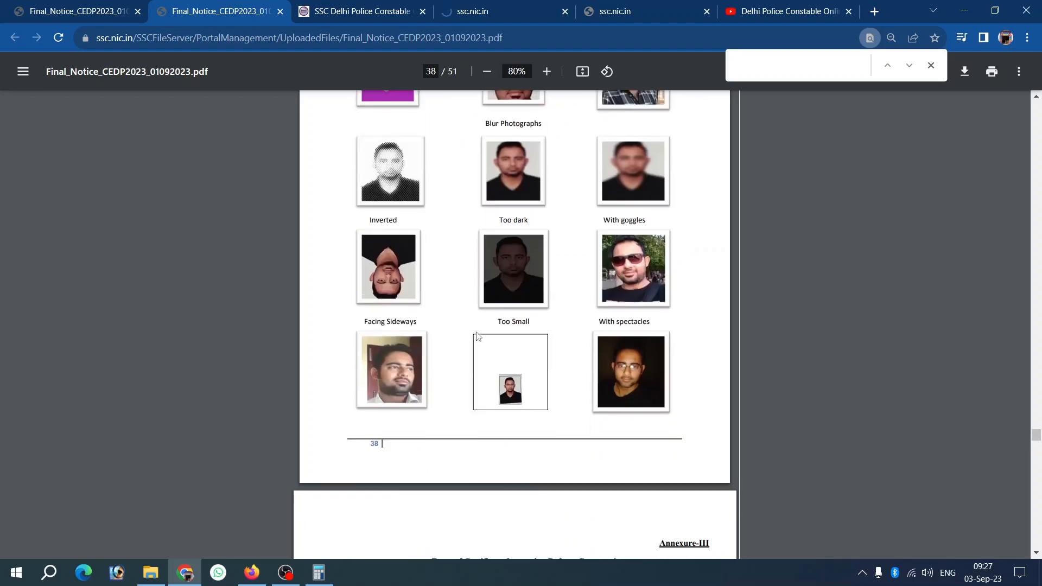
pyautogui.scroll(-3, 486, 327)
pyautogui.scroll(5, 486, 328)
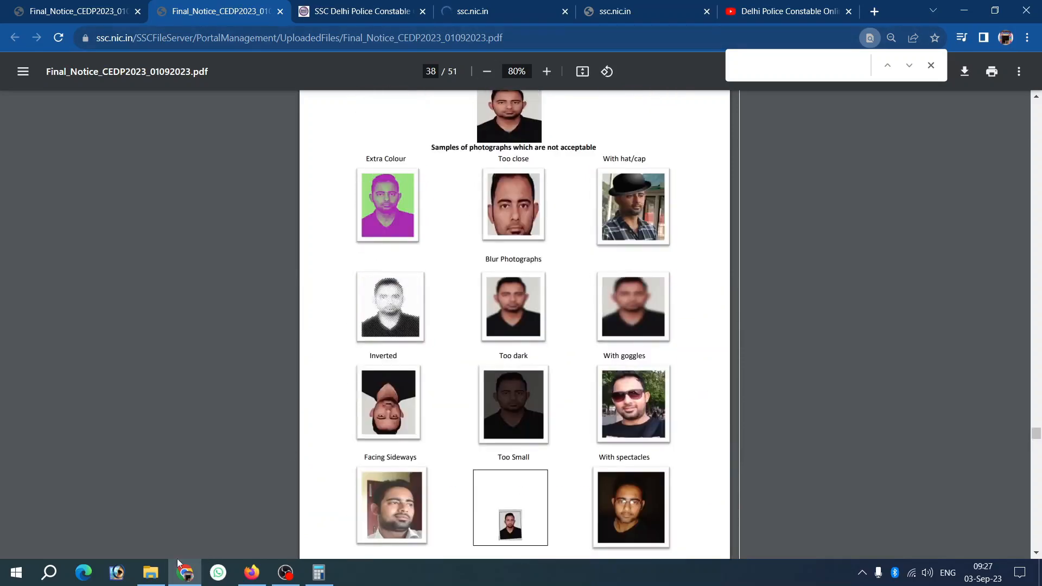
# Return to the application form in Firefox and answer Yes to question 27, whether the photograph was taken on or after 01-June-2023.
pyautogui.click(252, 573)
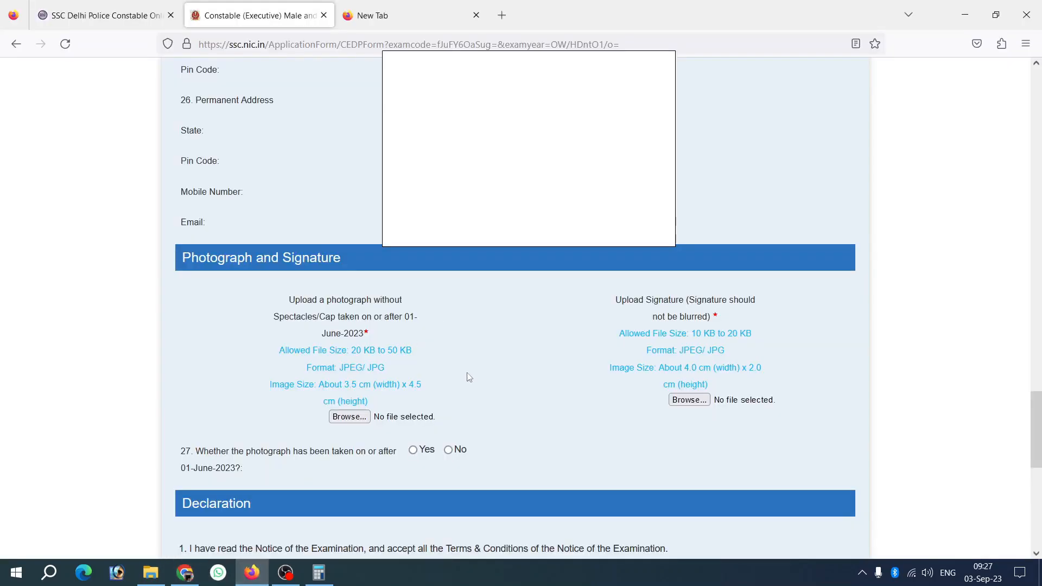
pyautogui.scroll(-3, 589, 389)
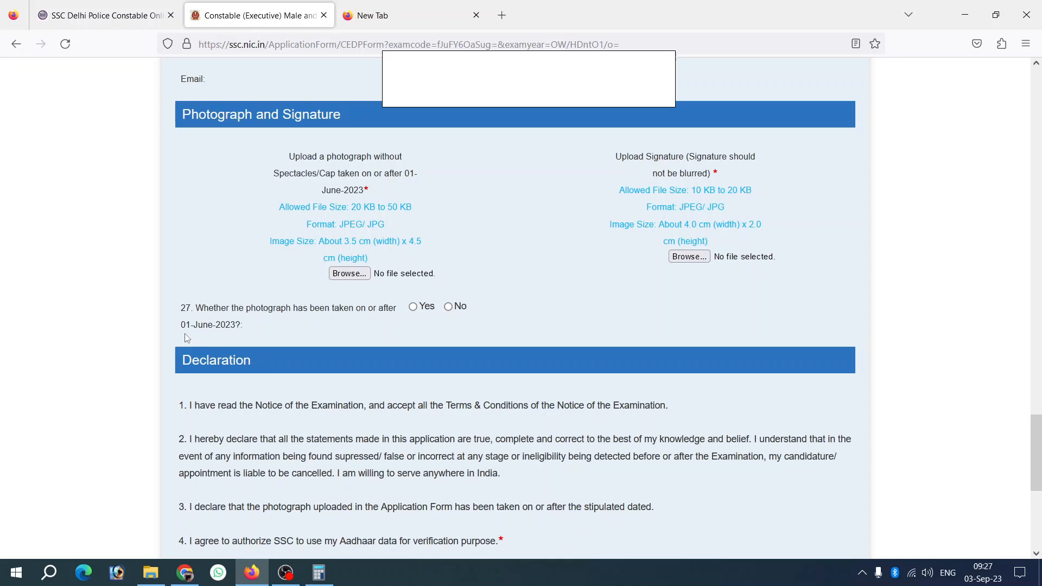
pyautogui.moveTo(185, 328); pyautogui.dragTo(256, 331)
pyautogui.click(256, 331)
pyautogui.click(413, 308)
pyautogui.moveTo(183, 323); pyautogui.dragTo(251, 329)
pyautogui.click(286, 337)
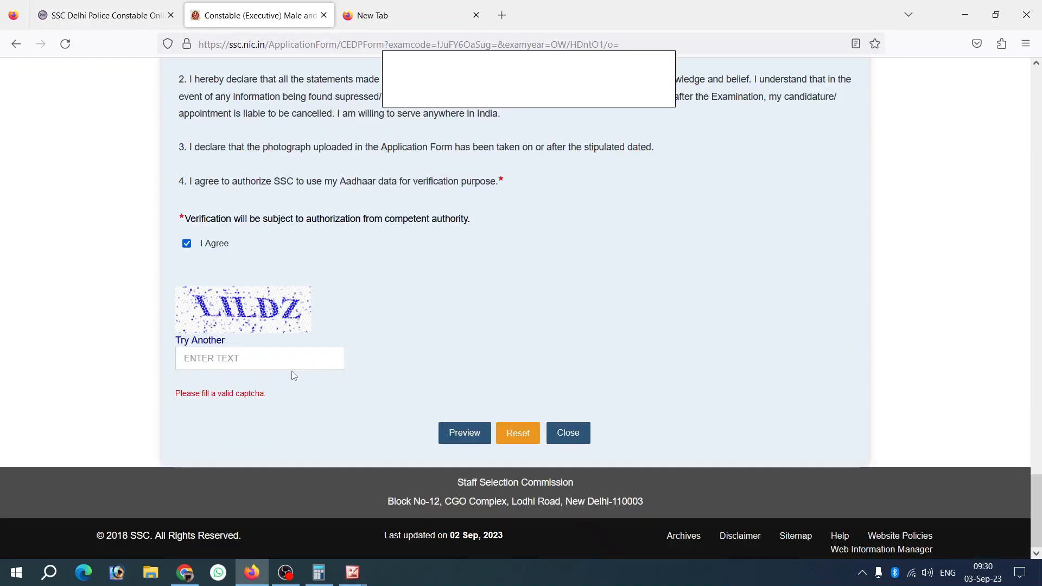
# Enter the captcha text below the declaration and open the preview of the completed application form.
pyautogui.click(238, 372)
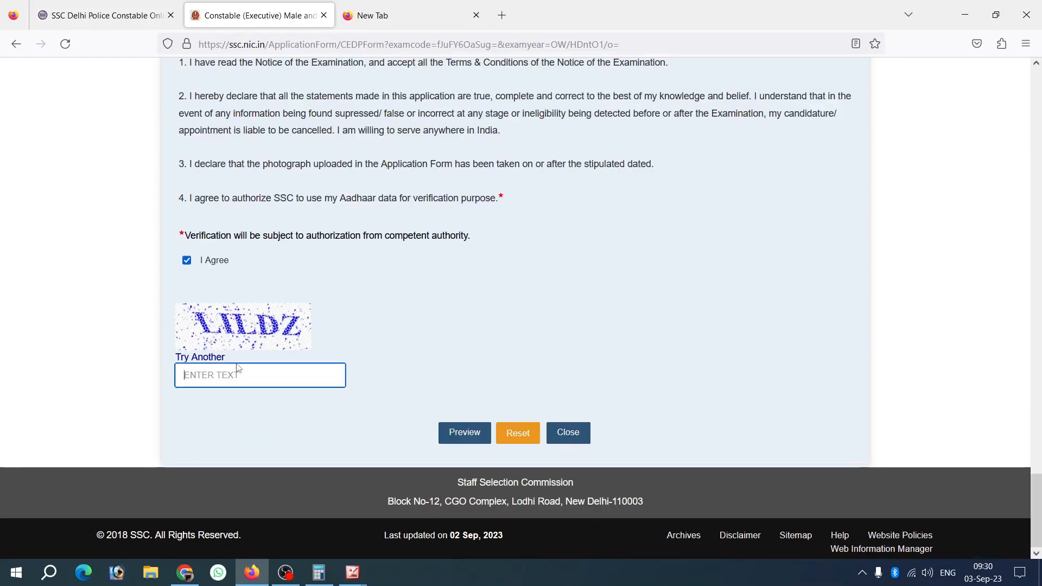
pyautogui.write('L')
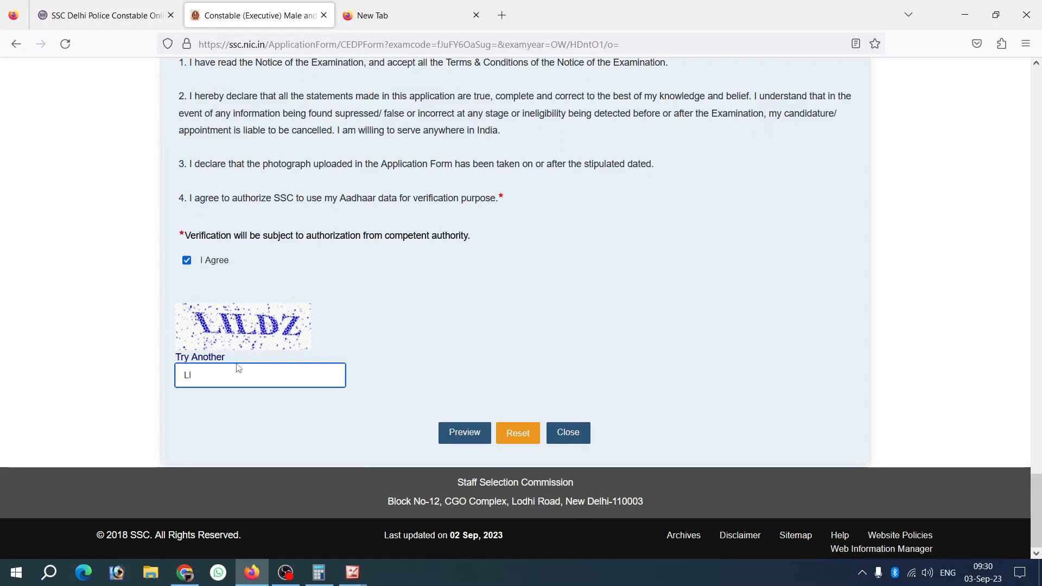
pyautogui.write('ILDZ')
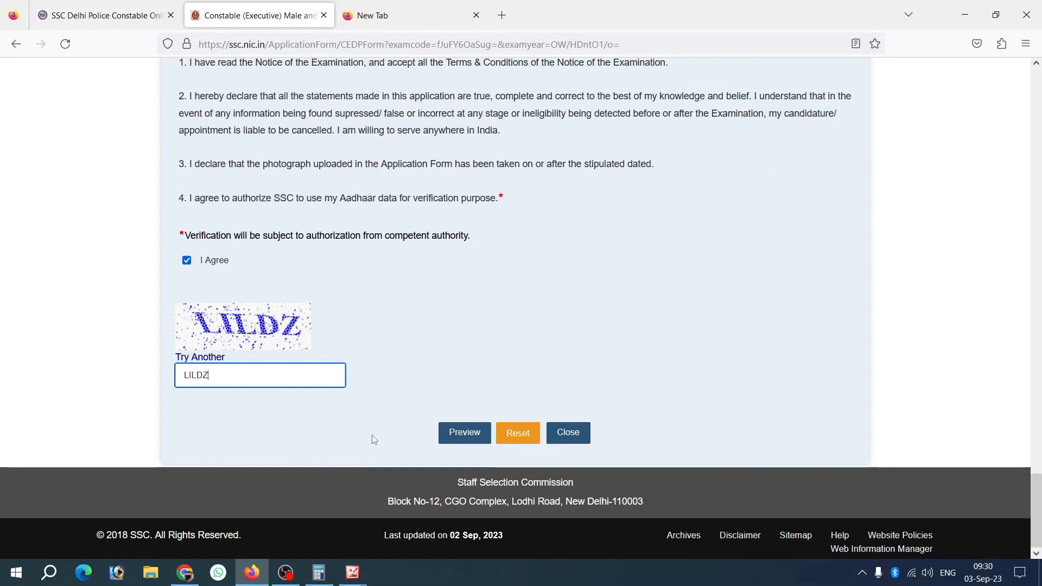
pyautogui.click(458, 439)
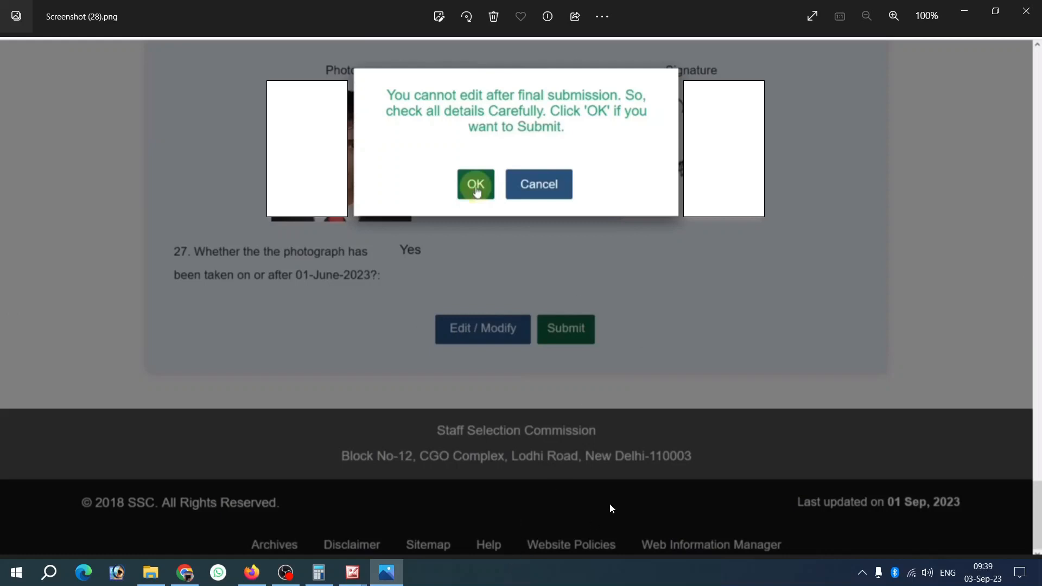
# Browse the saved screenshots of the submission confirmation, payment prompt, payment screen, SBIePay Lite payment modes and the exam's Print and Payment Status links.
pyautogui.press('Right')
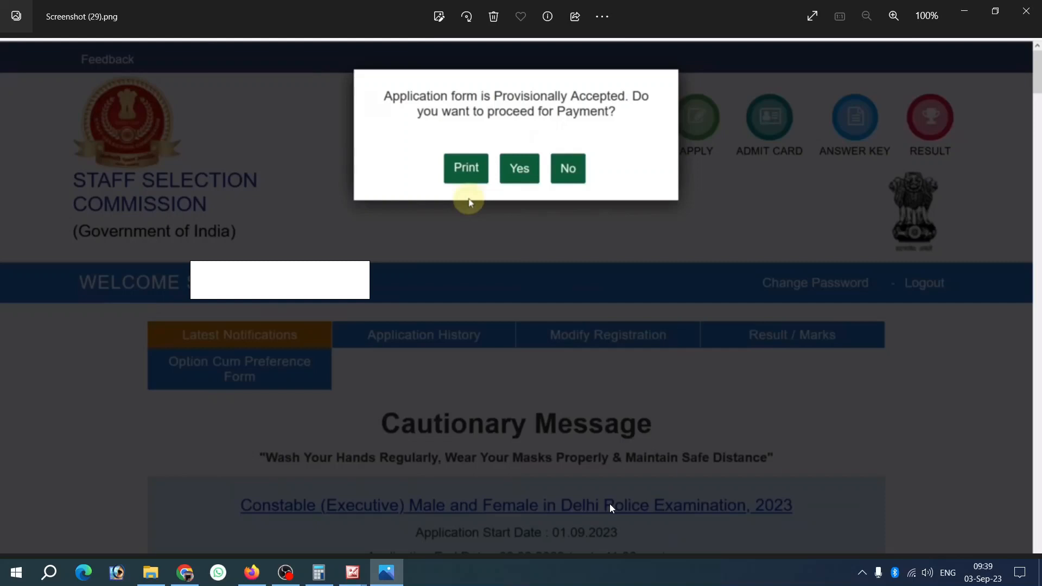
pyautogui.press('Right')
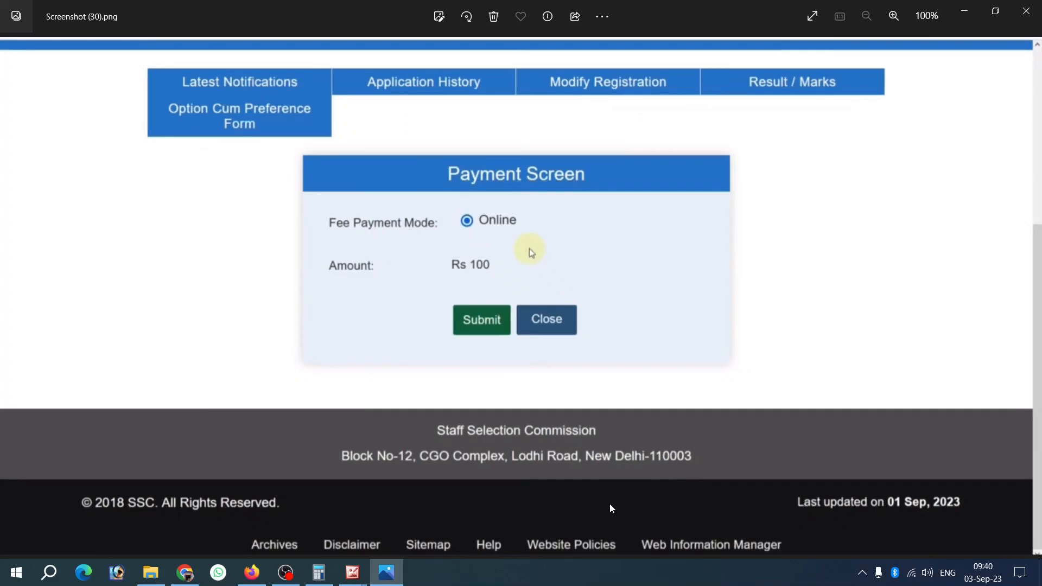
pyautogui.press('Right')
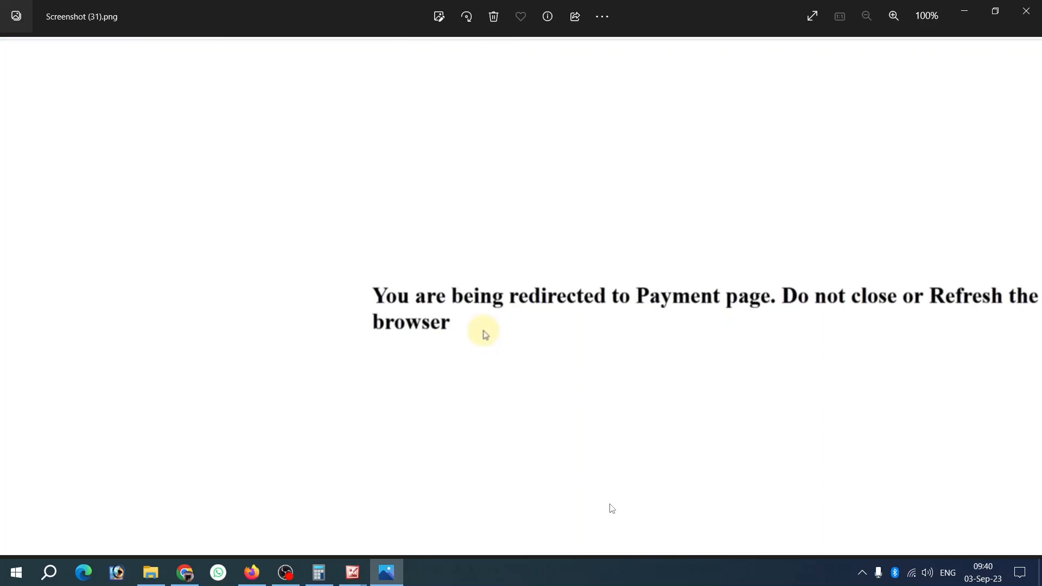
pyautogui.press('Right')
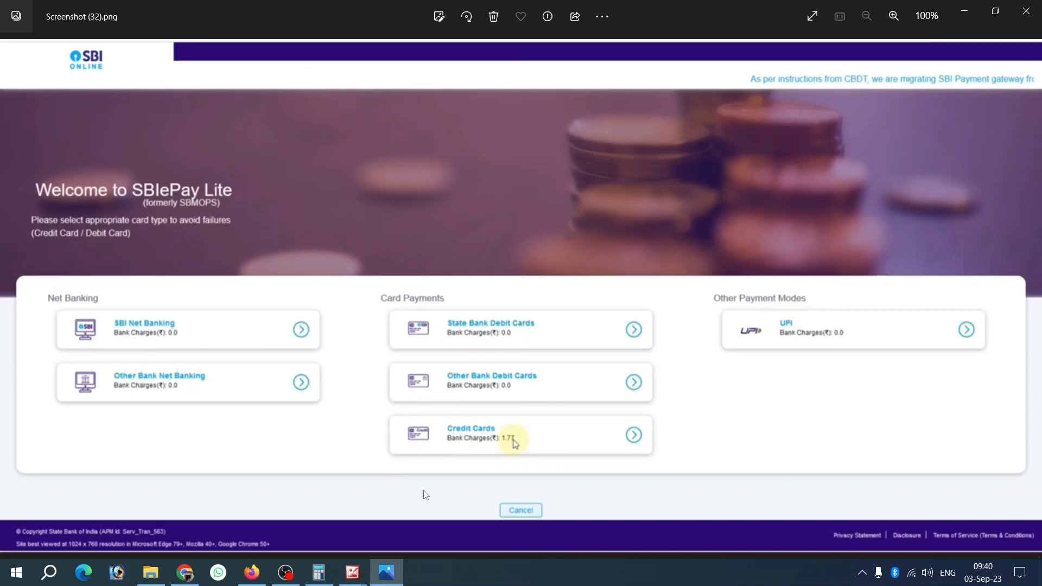
pyautogui.press('Right')
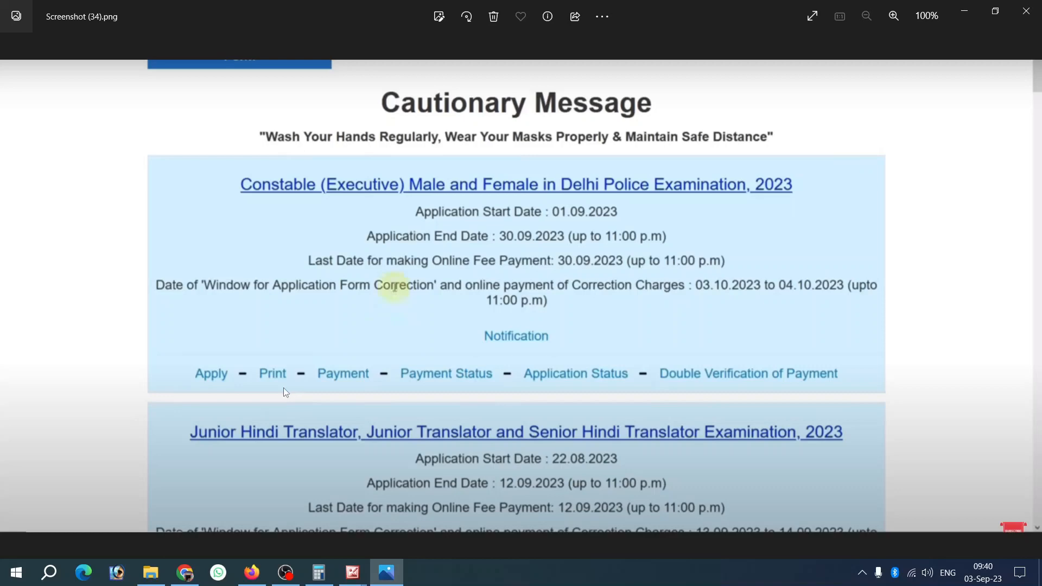
pyautogui.press('Right')
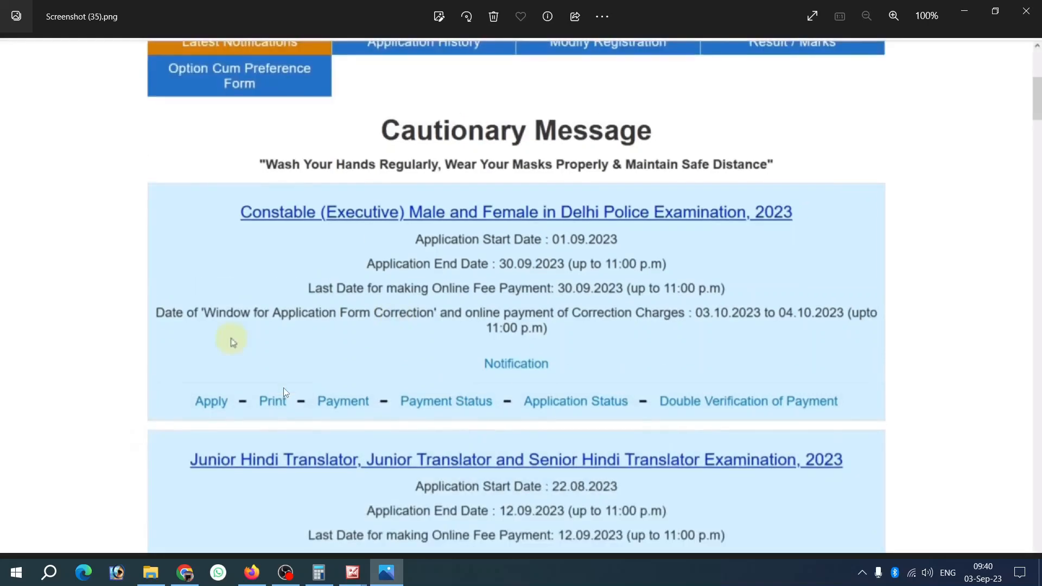
pyautogui.press('Right')
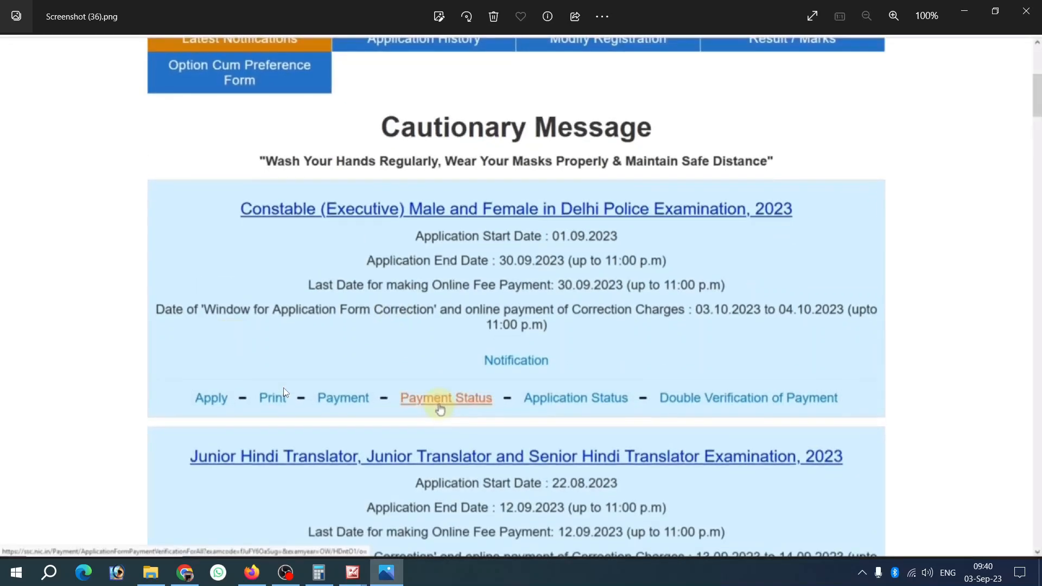